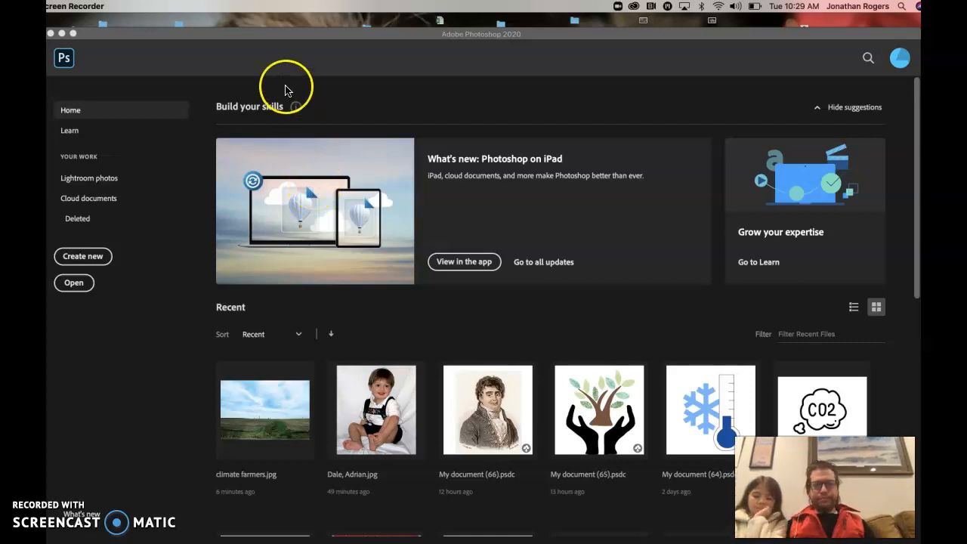
# Open the photo puppy 1.jpg from the Desktop folder
pyautogui.click(141, 37)
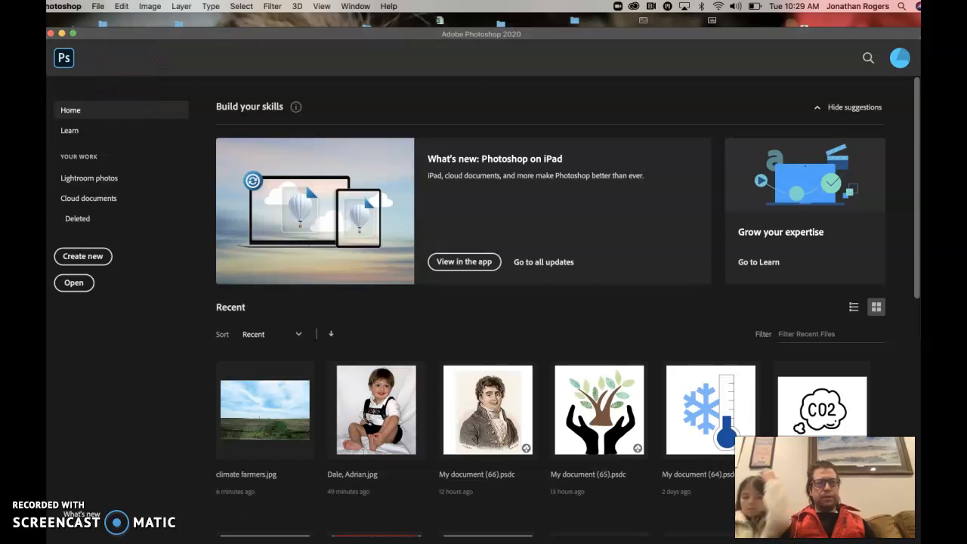
pyautogui.click(98, 6)
pyautogui.click(109, 30)
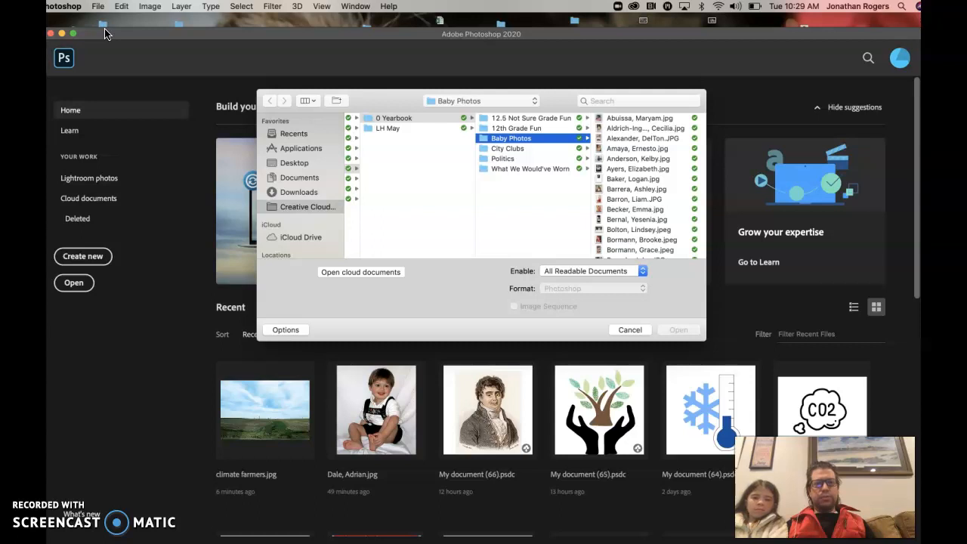
pyautogui.click(297, 163)
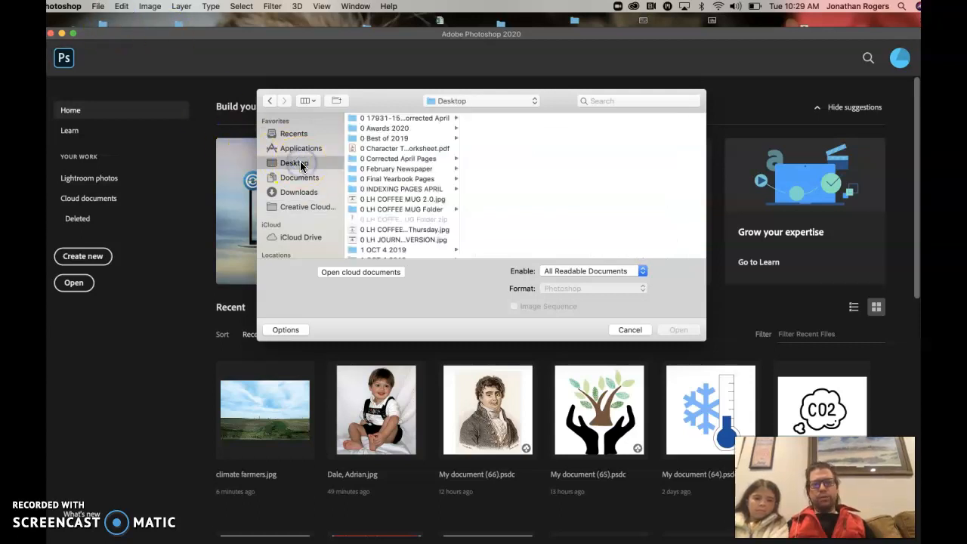
pyautogui.scroll(-3, 392, 181)
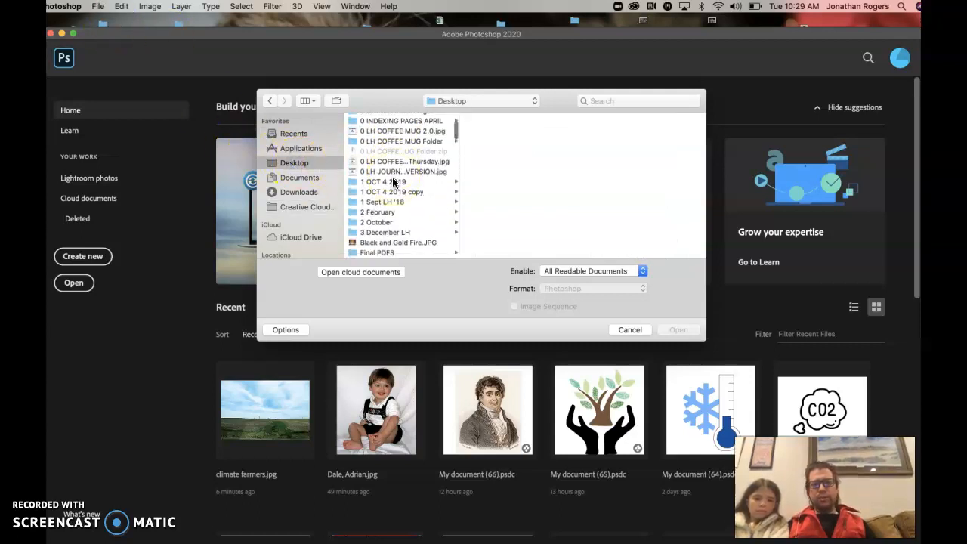
pyautogui.scroll(-10, 392, 180)
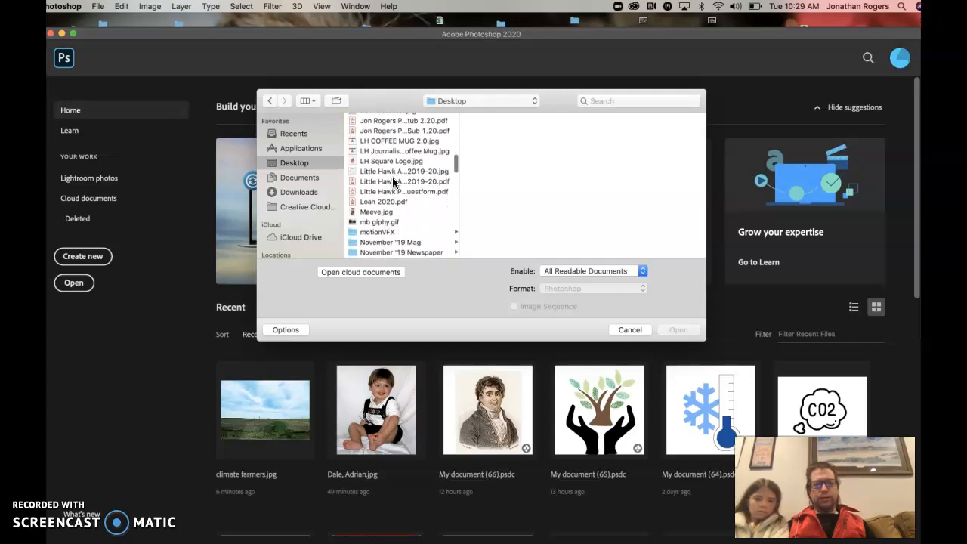
pyautogui.scroll(-2, 392, 177)
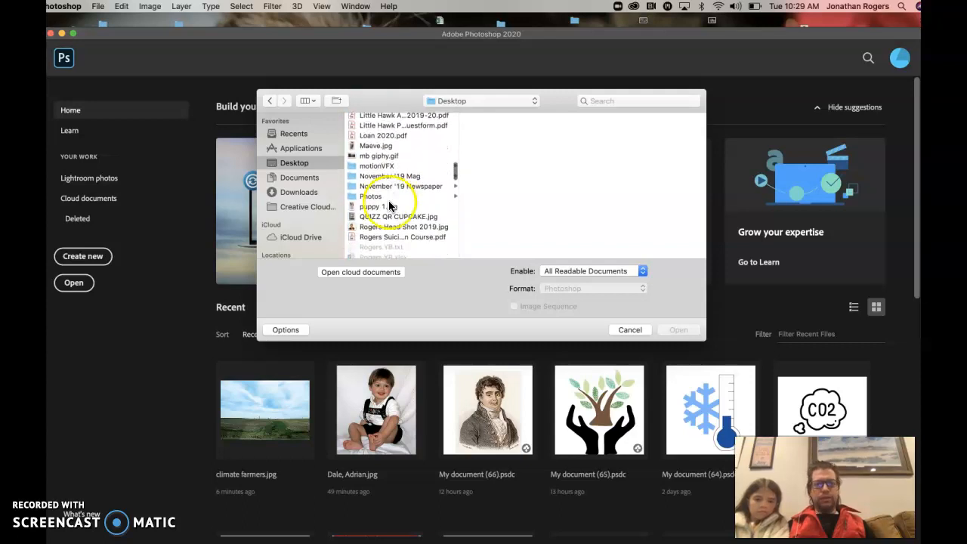
pyautogui.click(387, 208)
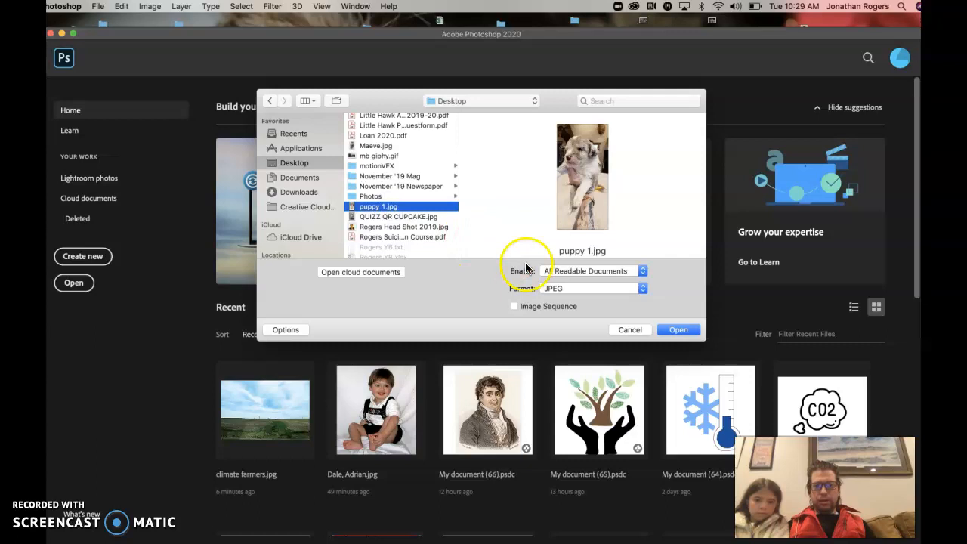
pyautogui.click(679, 331)
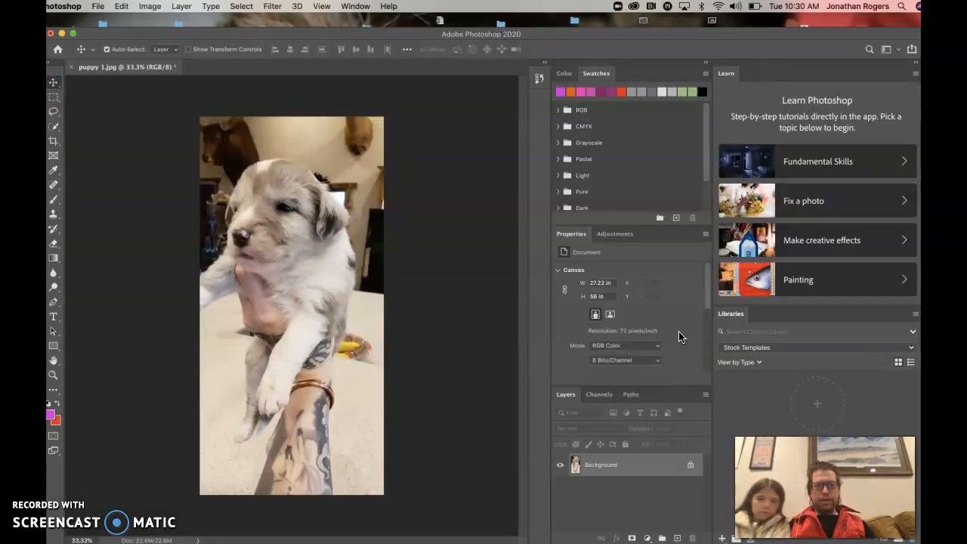
pyautogui.click(453, 299)
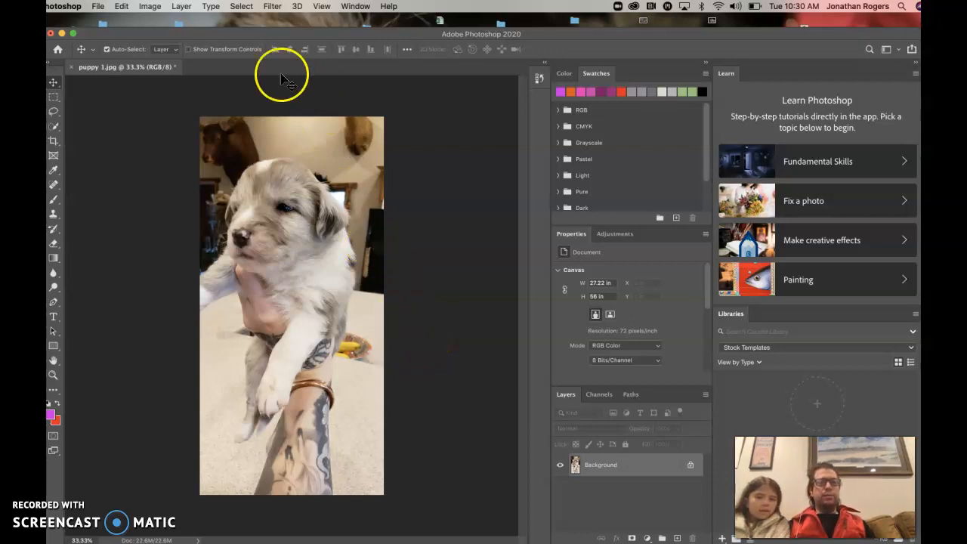
# Resize the image to a resolution of 300 pixels/inch and a height of 20 inches, keeping the proportions linked
pyautogui.click(155, 7)
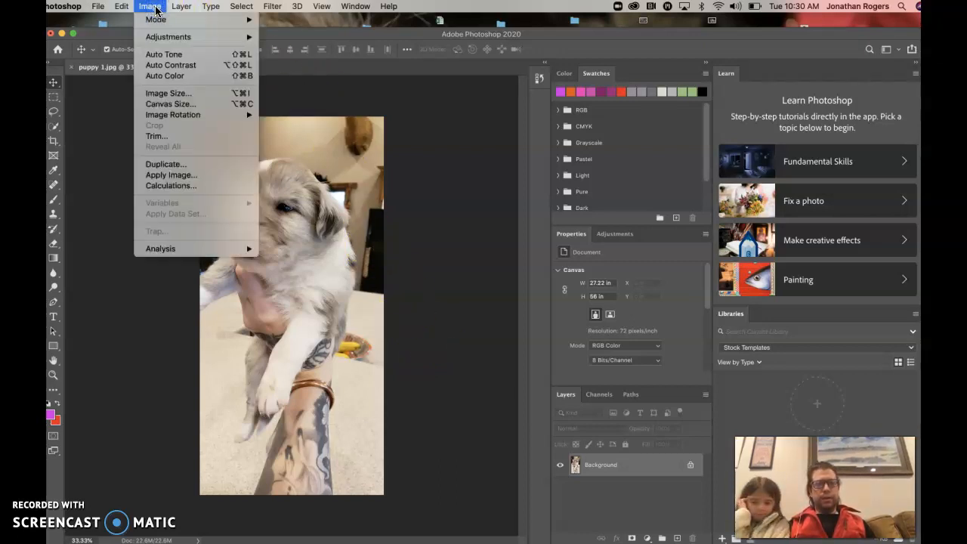
pyautogui.click(167, 93)
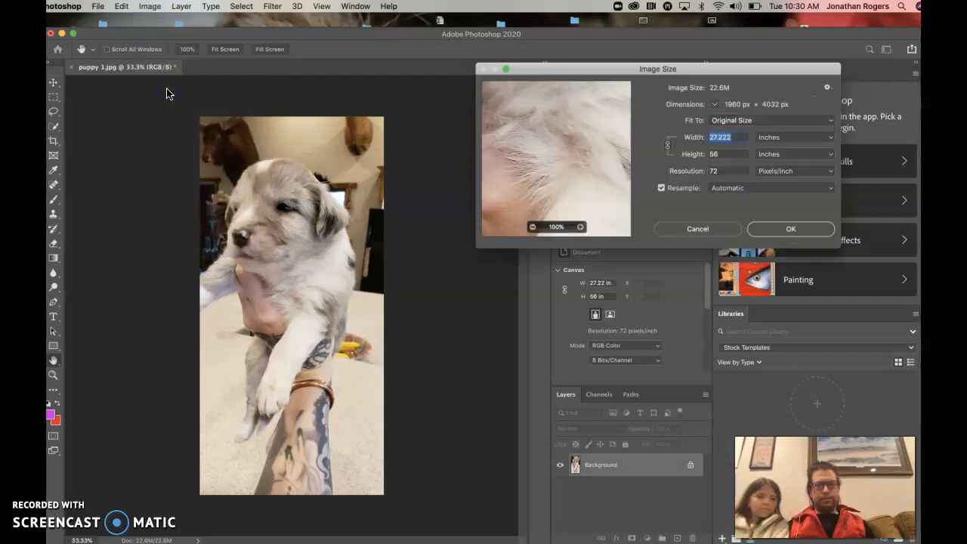
pyautogui.click(724, 170)
pyautogui.write('300')
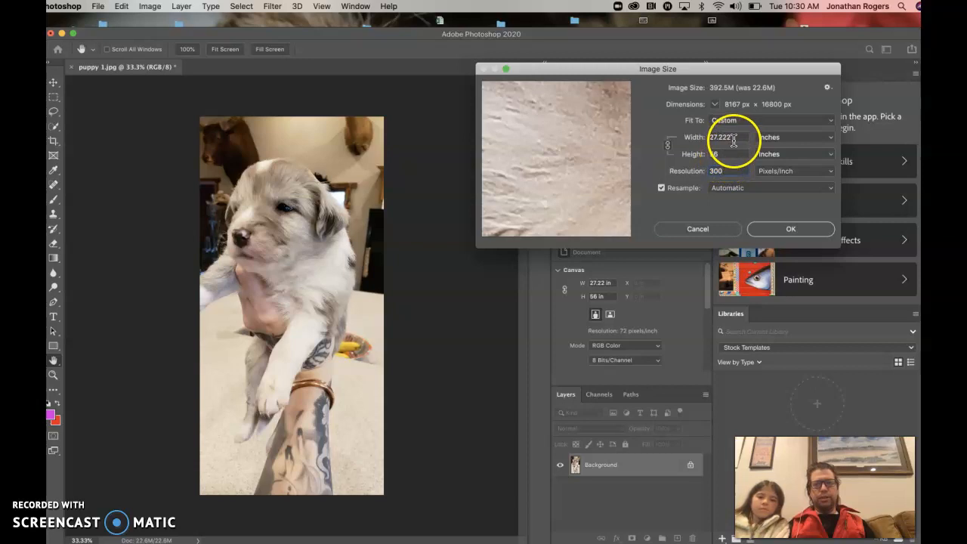
pyautogui.click(700, 152)
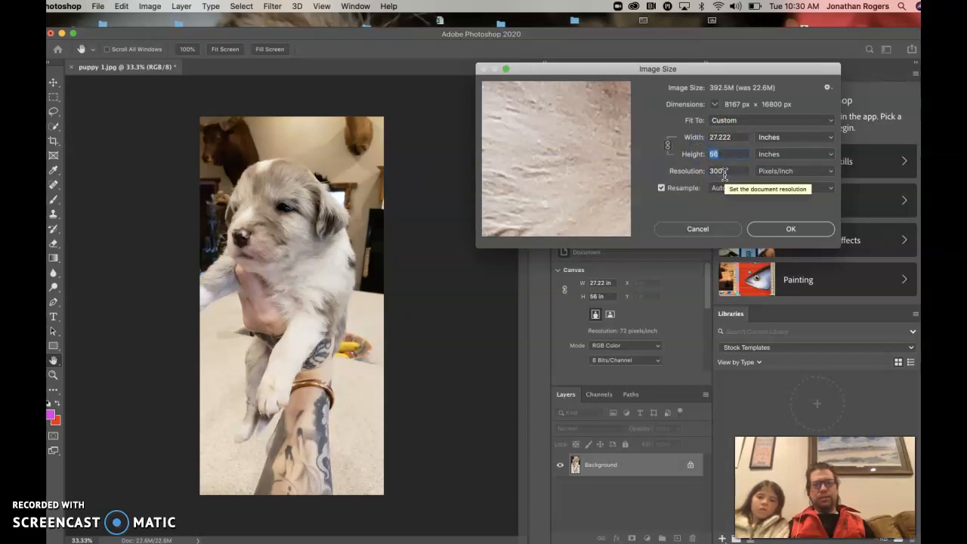
pyautogui.write('20')
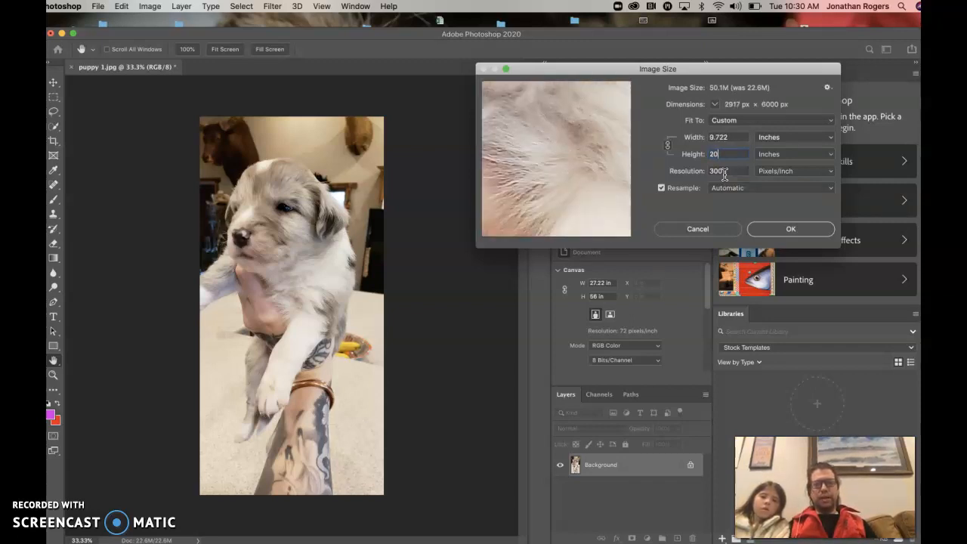
pyautogui.click(790, 229)
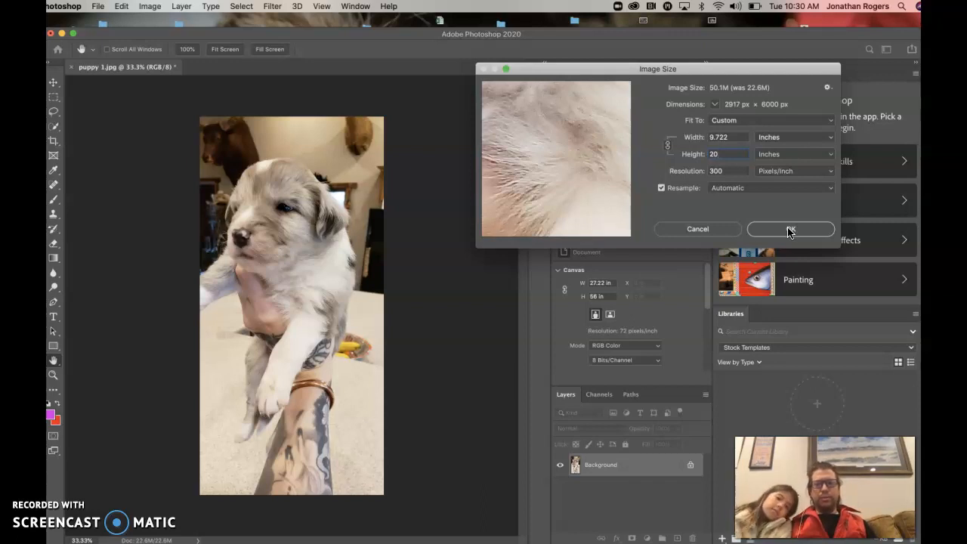
pyautogui.click(790, 230)
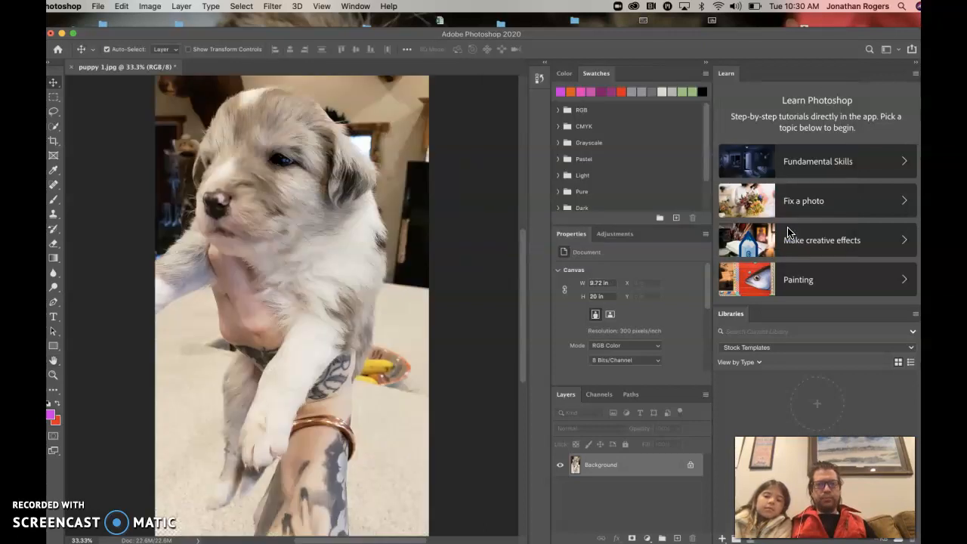
# Examine the resized puppy photo's fur detail at 100% and return to a view of the whole image
pyautogui.click(518, 276)
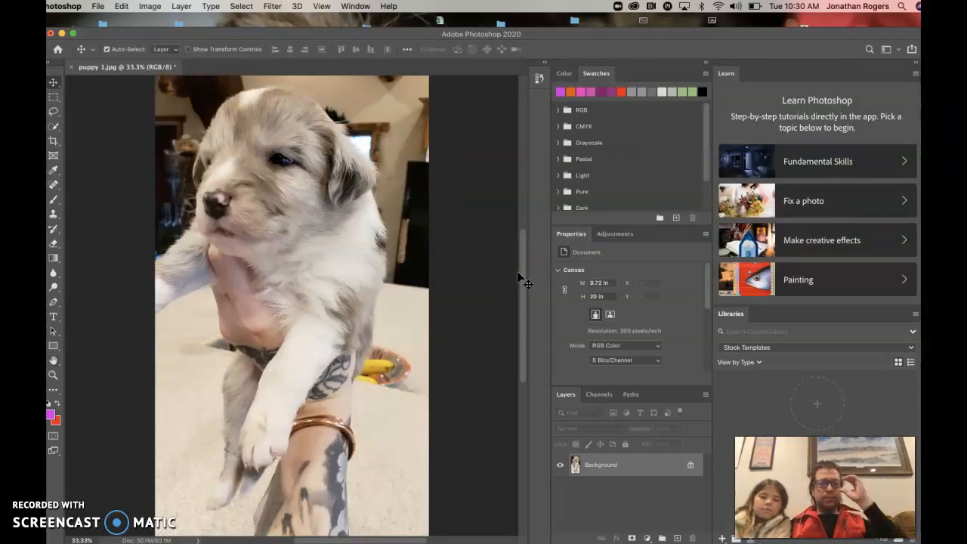
pyautogui.moveTo(355, 202); pyautogui.dragTo(345, 244)
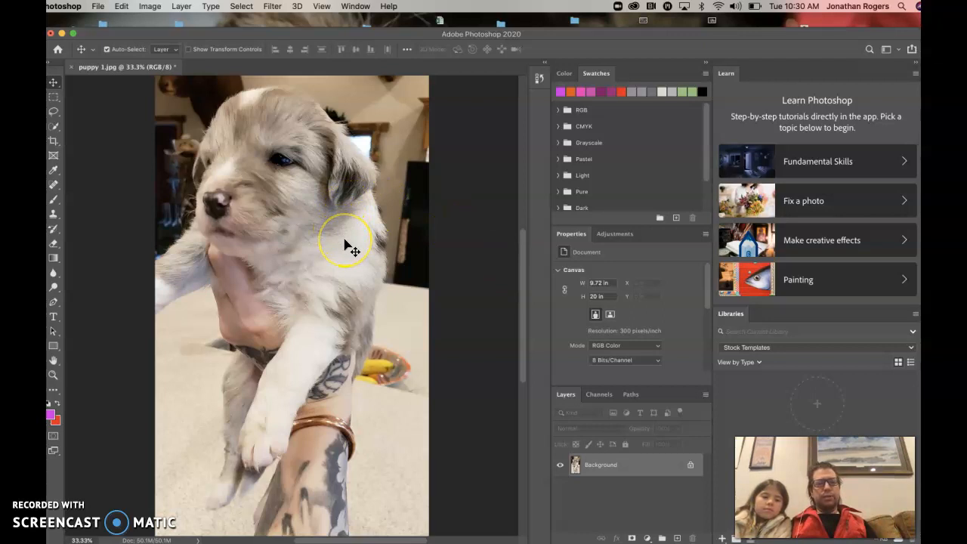
pyautogui.click(323, 251)
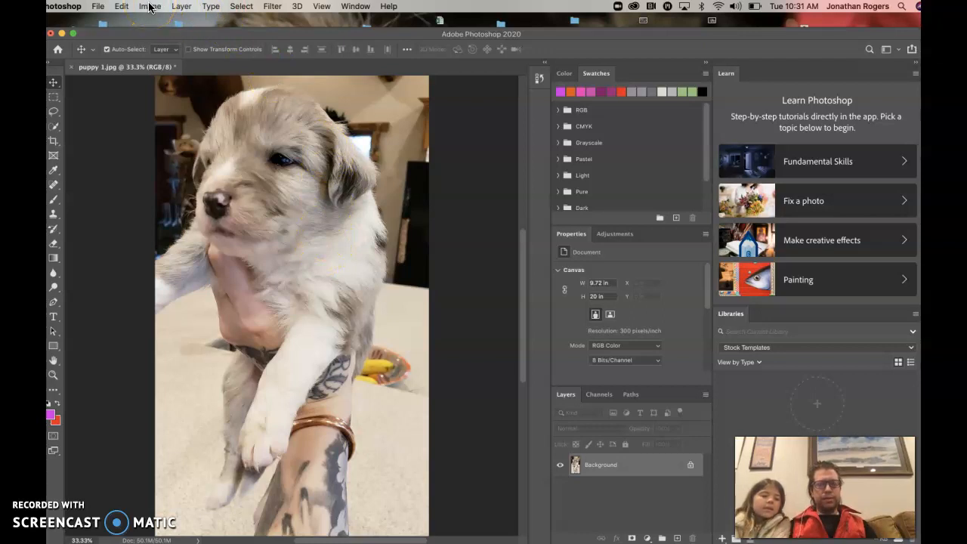
pyautogui.press('super+equal')
pyautogui.press('super+equal')
pyautogui.press('super+equal')
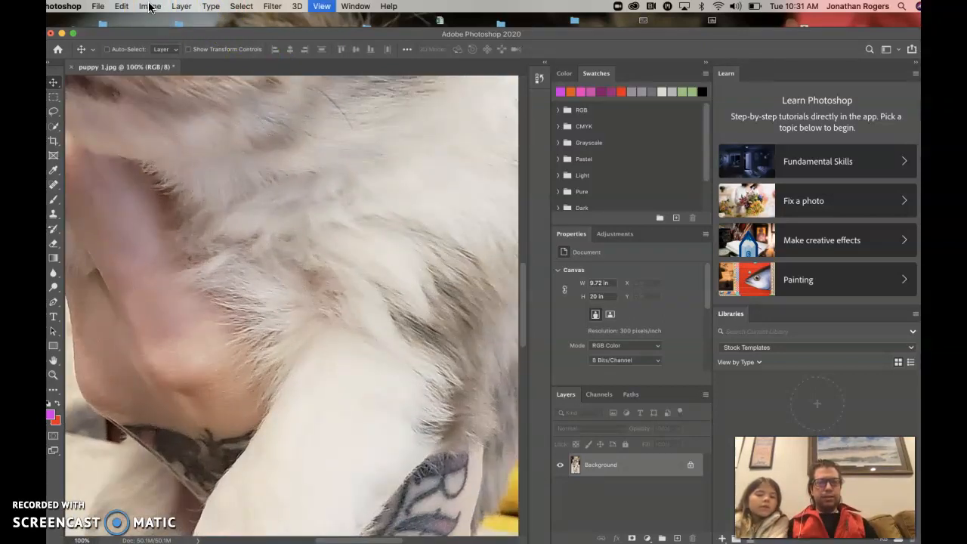
pyautogui.press('super+minus')
pyautogui.press('super+minus')
pyautogui.press('super+minus')
pyautogui.press('super+minus')
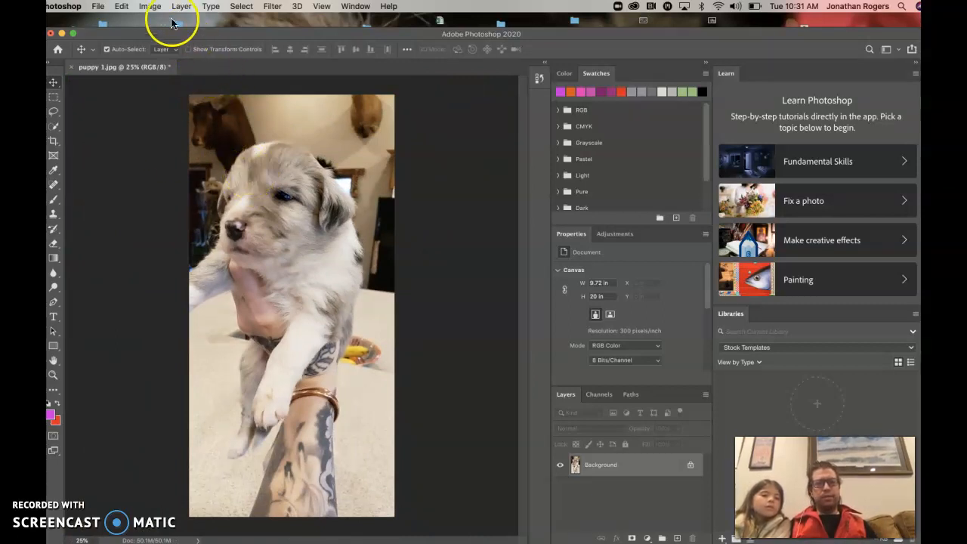
# Convert the image's color mode to CMYK Color, accepting the U.S. Web Coated (SWOP) v2 profile
pyautogui.click(149, 6)
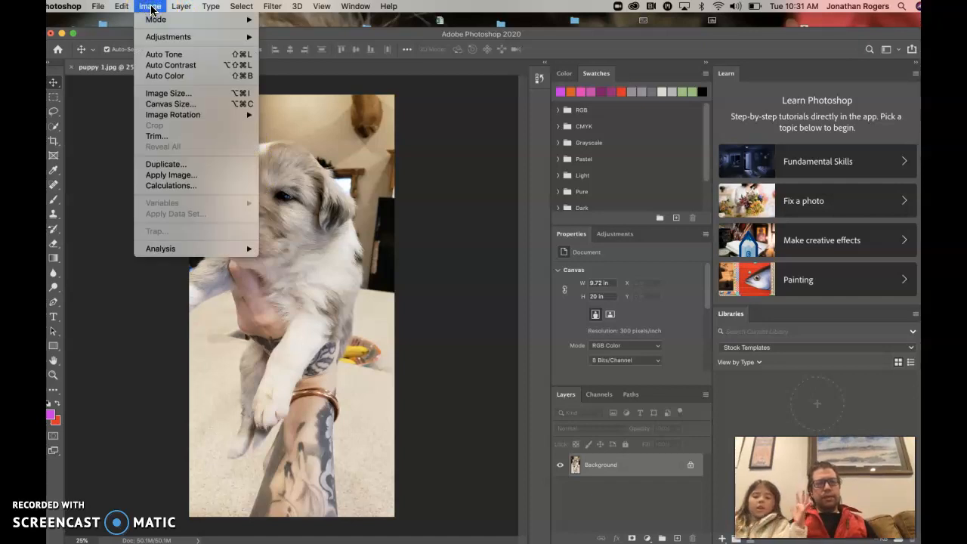
pyautogui.moveTo(155, 20)
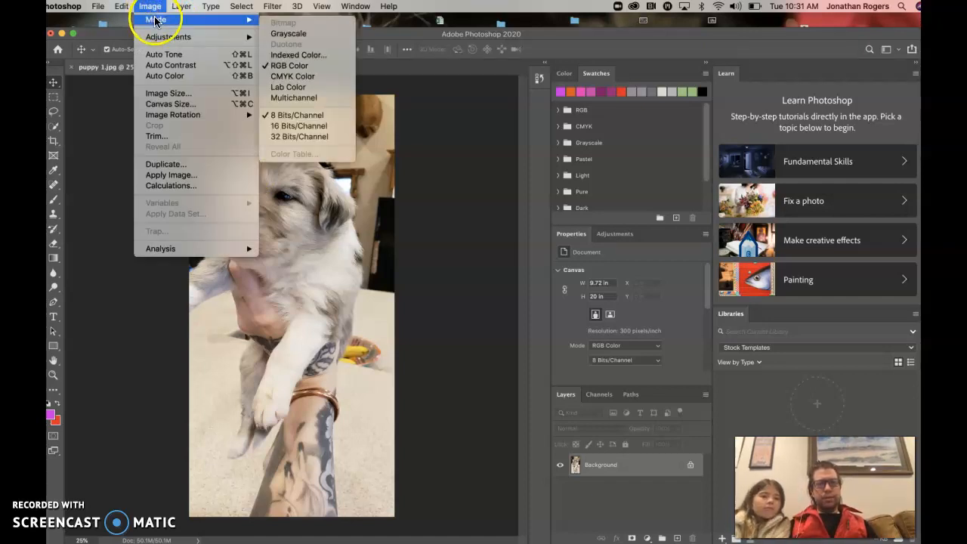
pyautogui.click(300, 78)
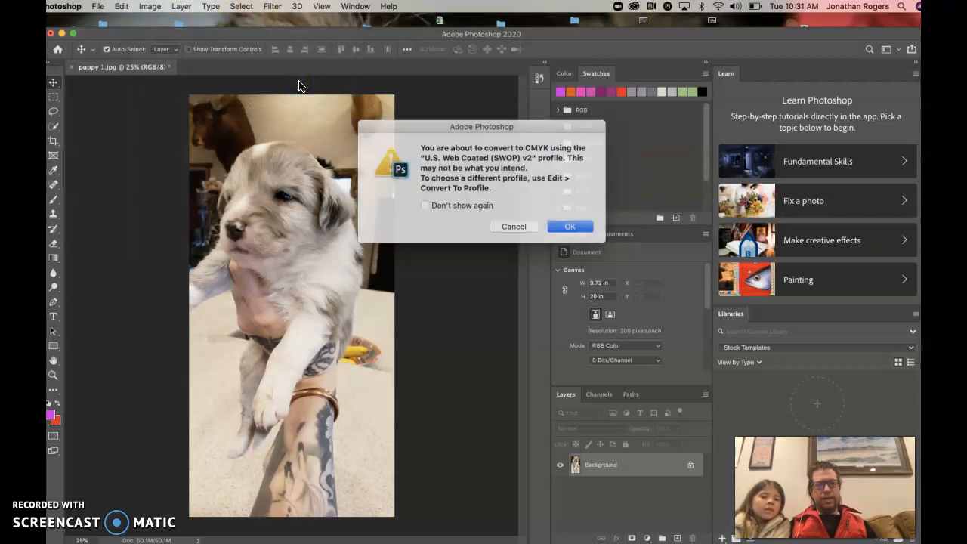
pyautogui.click(568, 225)
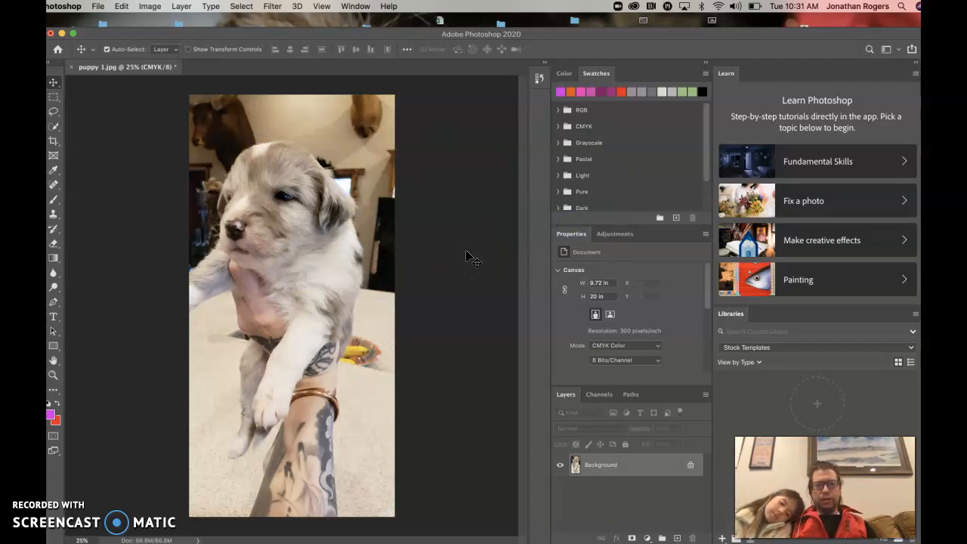
pyautogui.click(426, 191)
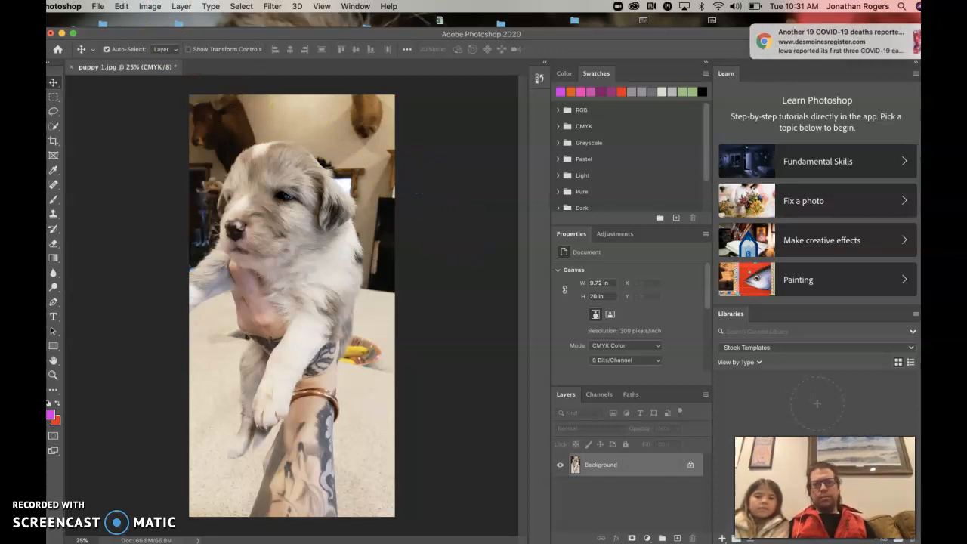
# Apply Auto Tone and Auto Contrast to the puppy photo
pyautogui.click(149, 6)
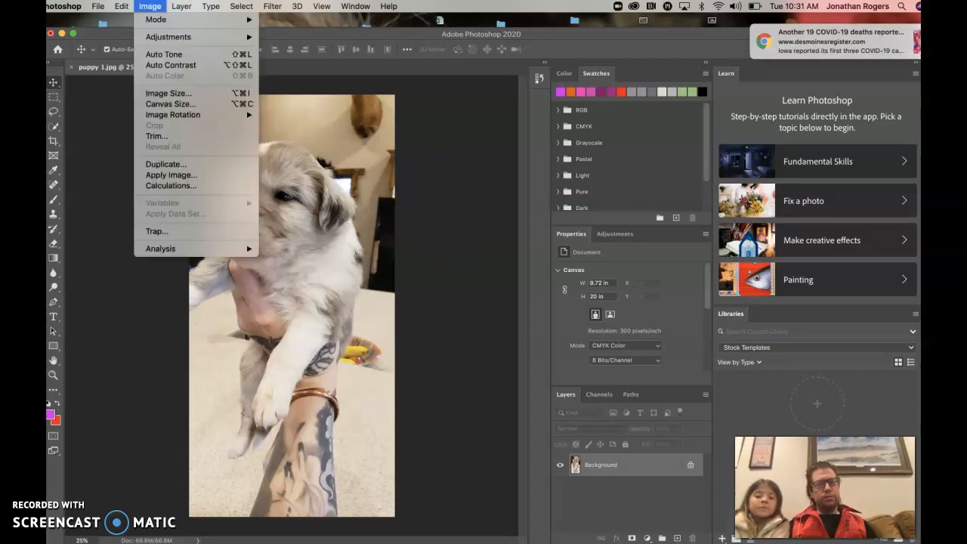
pyautogui.click(163, 54)
pyautogui.click(148, 8)
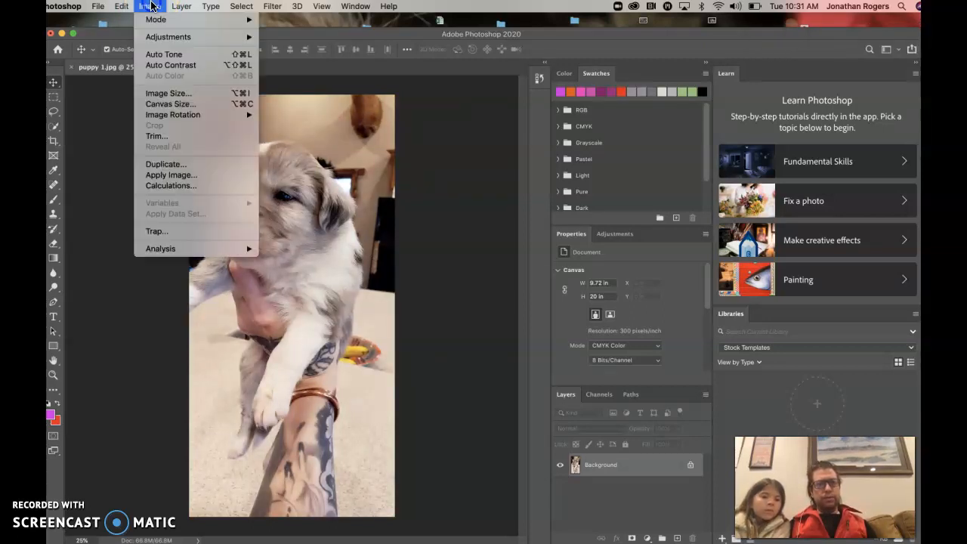
pyautogui.click(161, 65)
# Apply a Levels adjustment to the puppy photo with input levels of 22 for shadows, 1.22 for midtones and 234 for highlights
pyautogui.click(148, 7)
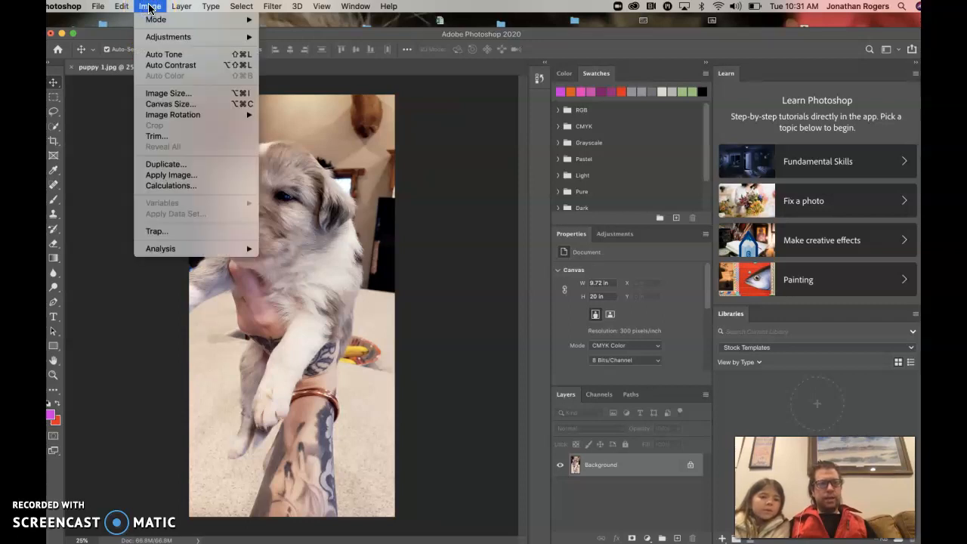
pyautogui.click(169, 36)
pyautogui.click(283, 49)
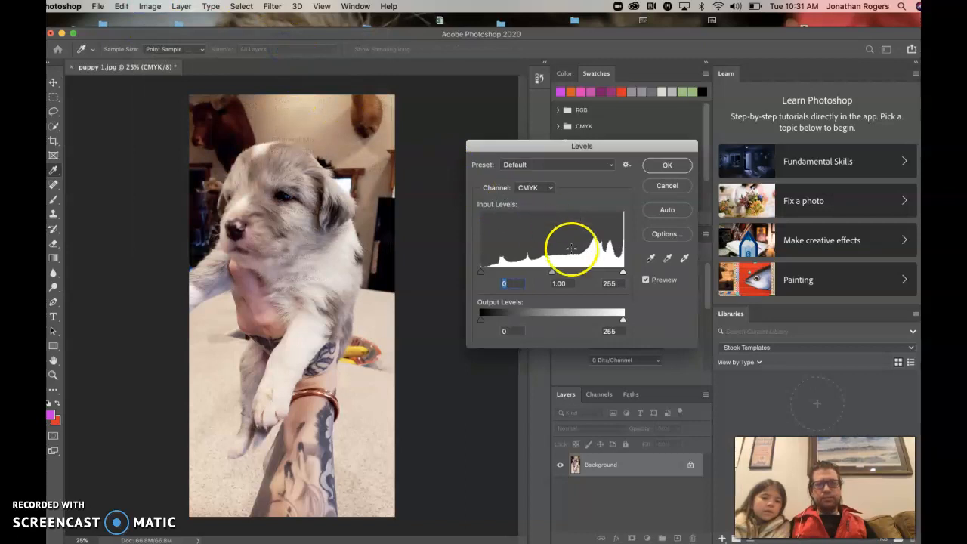
pyautogui.moveTo(608, 146); pyautogui.dragTo(601, 147)
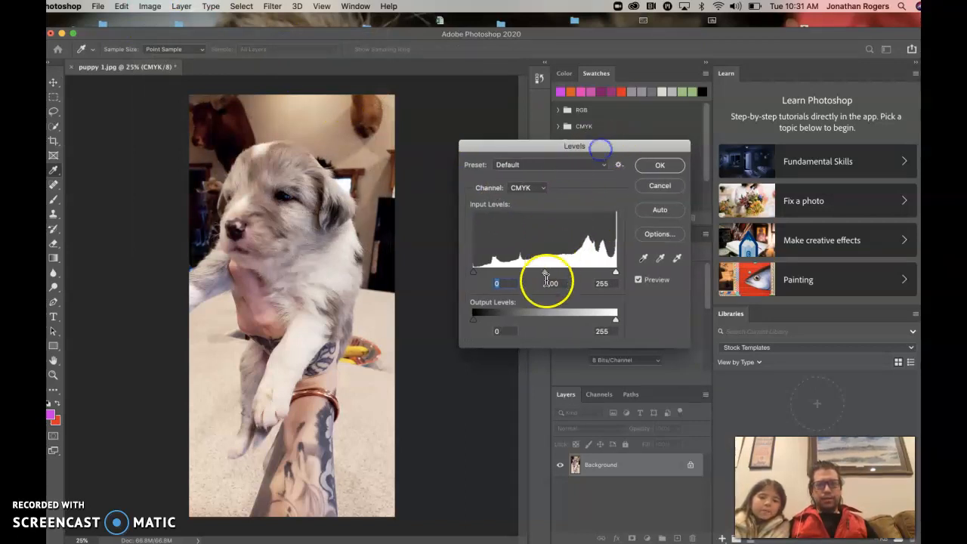
pyautogui.moveTo(475, 278); pyautogui.dragTo(476, 277)
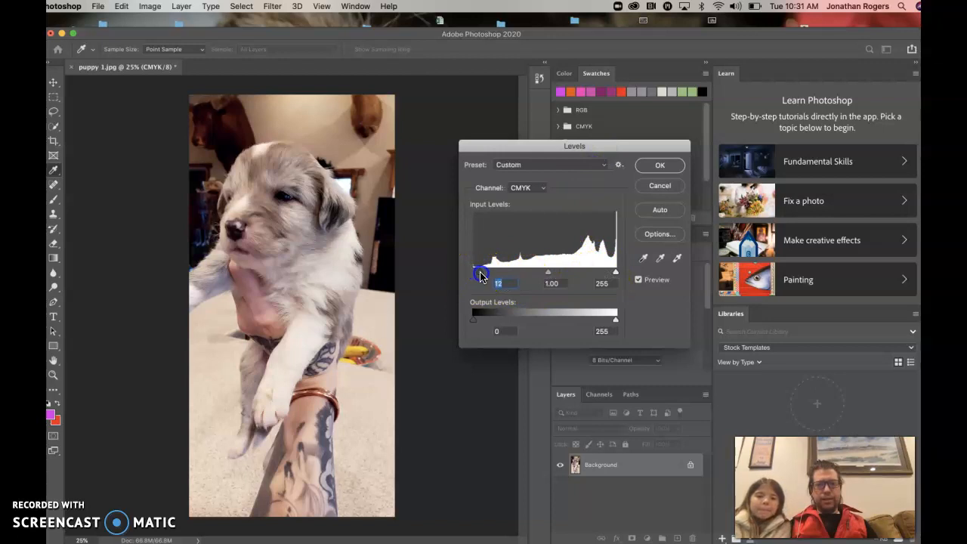
pyautogui.moveTo(616, 273); pyautogui.dragTo(603, 276)
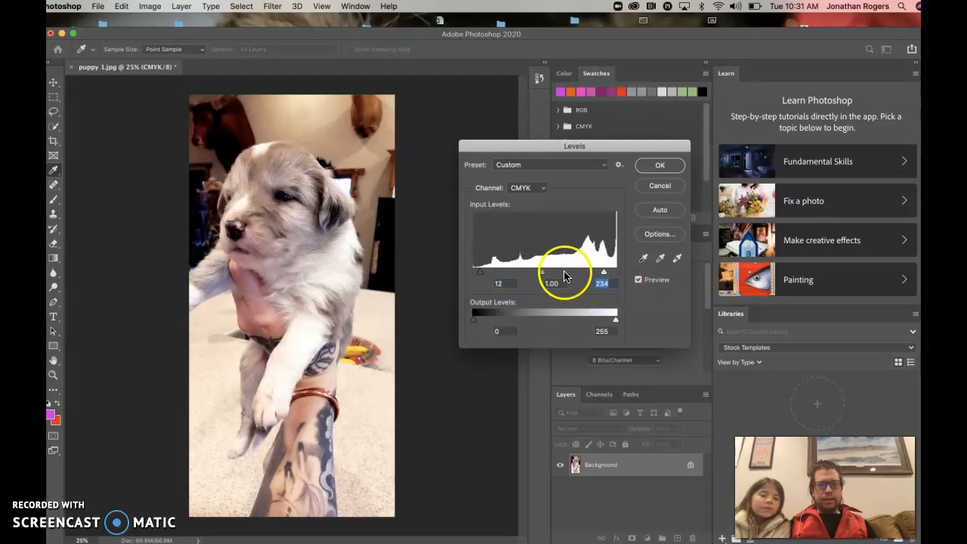
pyautogui.moveTo(541, 275); pyautogui.dragTo(540, 274)
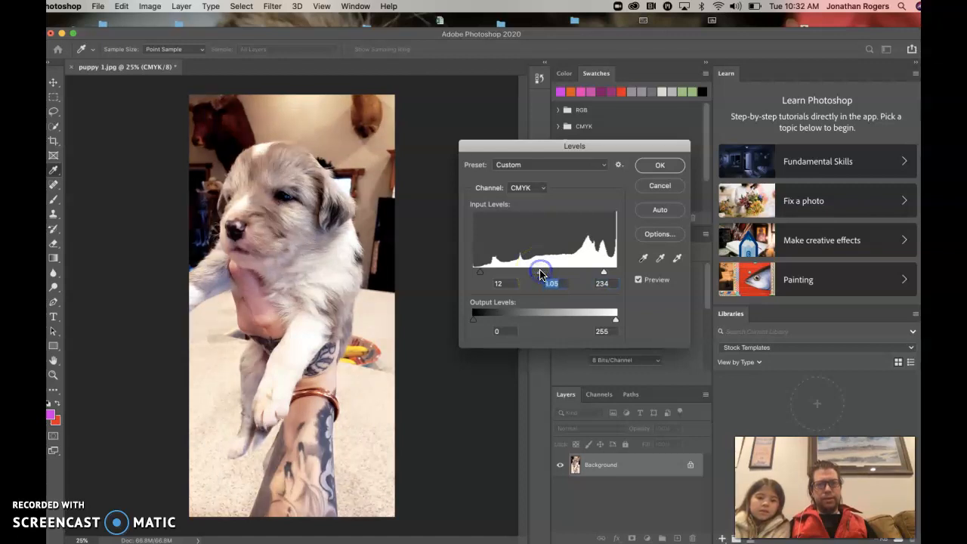
pyautogui.click(480, 271)
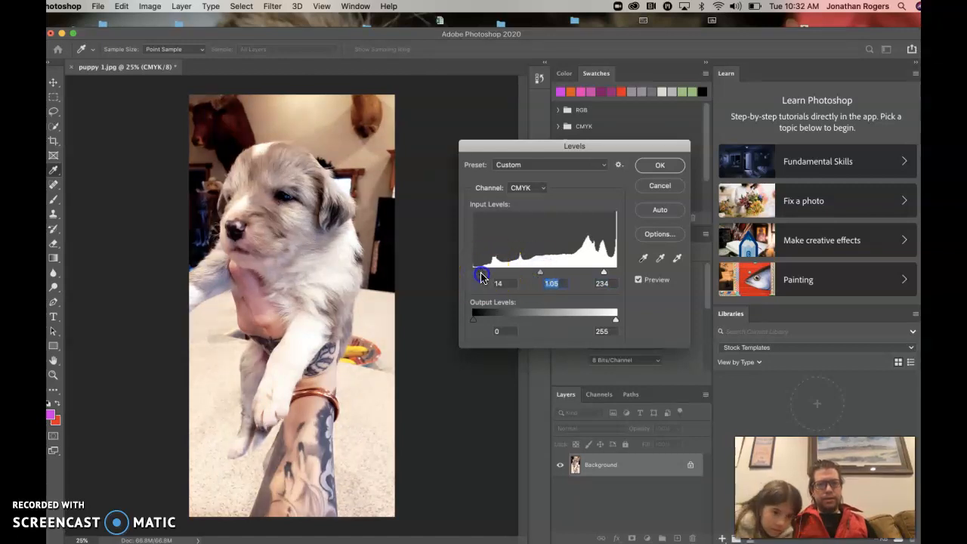
pyautogui.moveTo(541, 272); pyautogui.dragTo(537, 276)
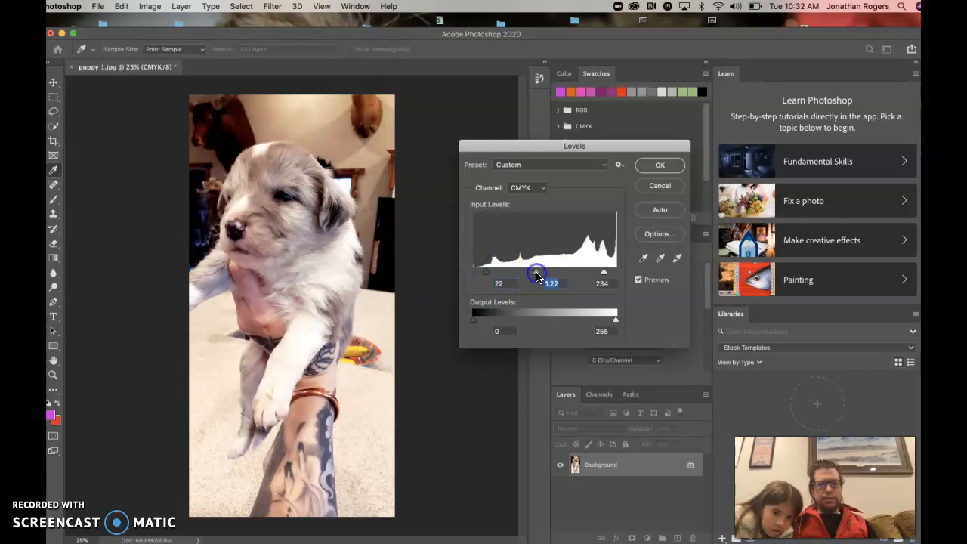
pyautogui.click(486, 276)
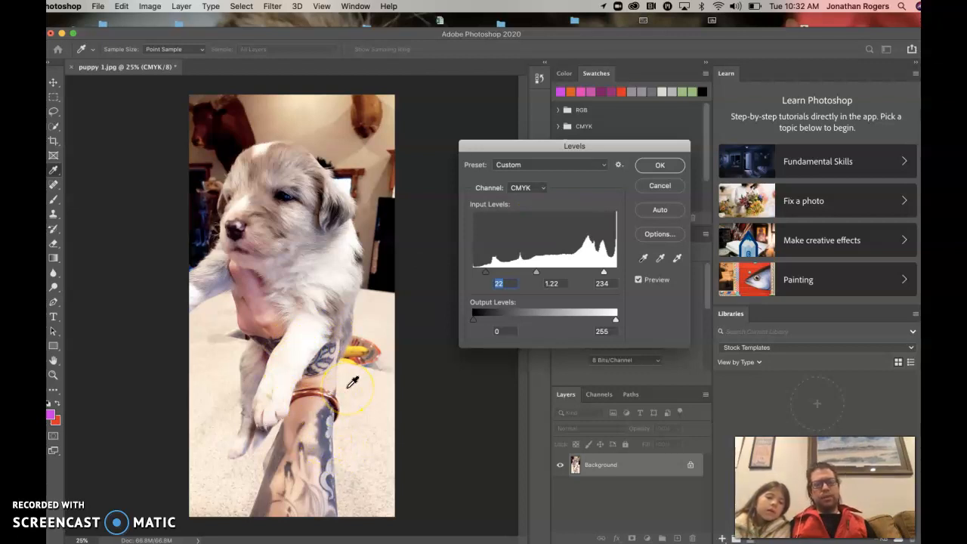
pyautogui.click(658, 164)
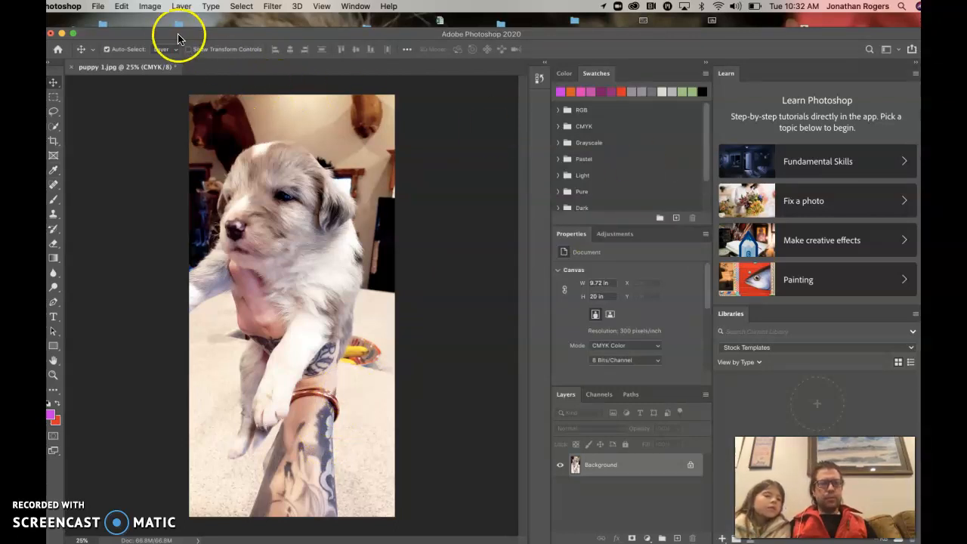
# Apply a Hue/Saturation adjustment with Hue 0, Saturation +8 and Lightness +1 to the whole photo
pyautogui.click(151, 6)
pyautogui.click(155, 7)
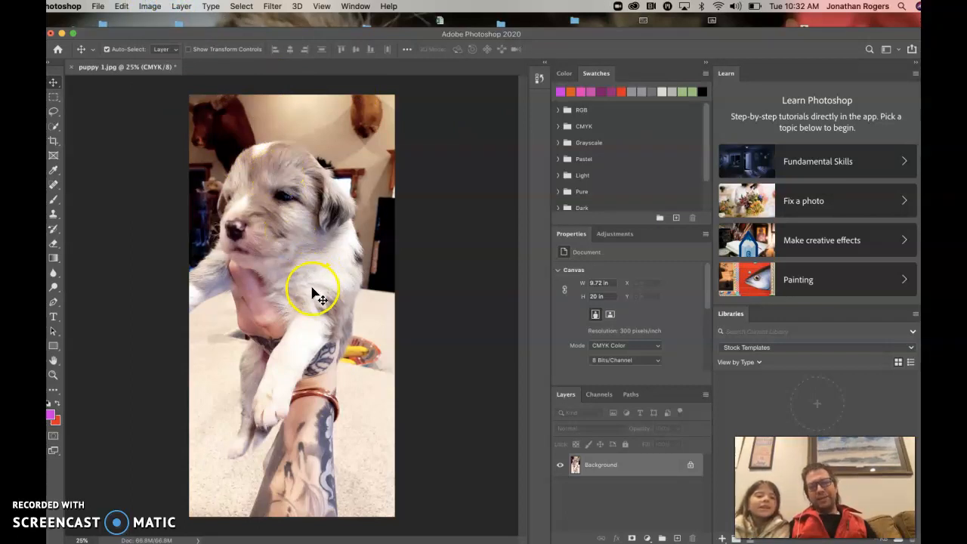
pyautogui.click(149, 6)
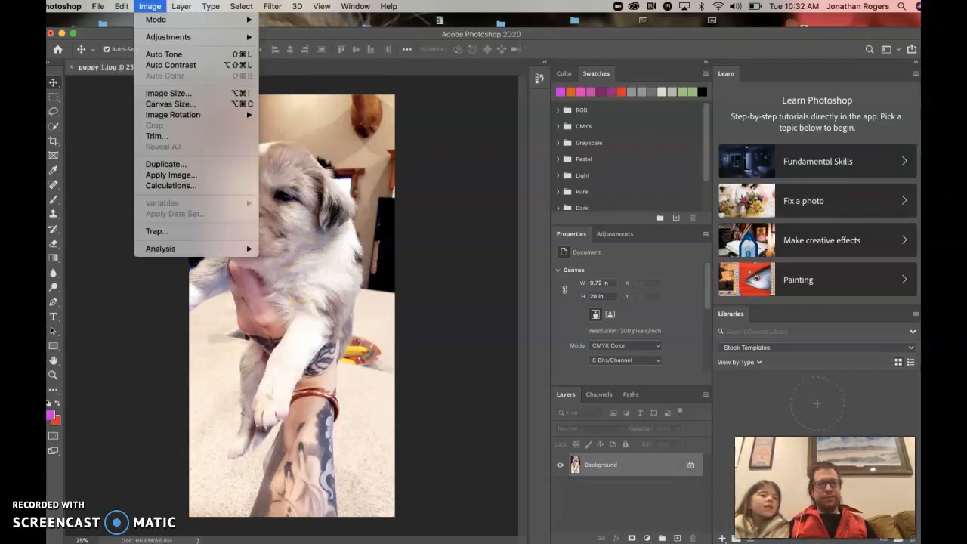
pyautogui.moveTo(160, 37)
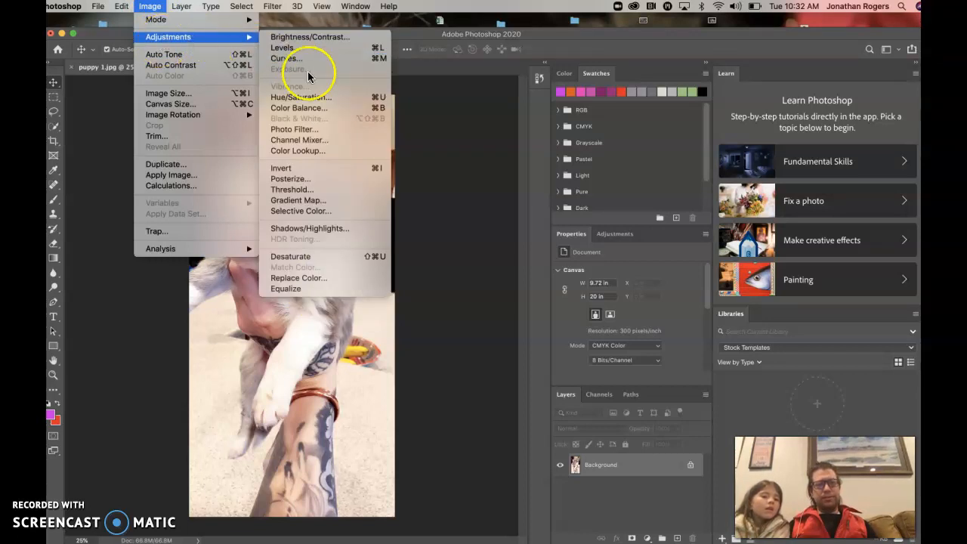
pyautogui.click(310, 98)
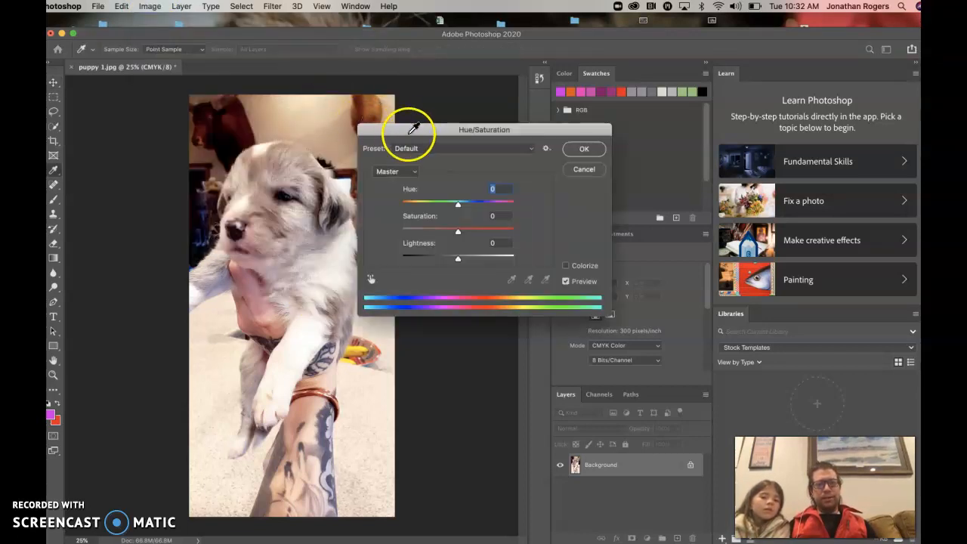
pyautogui.moveTo(420, 128); pyautogui.dragTo(474, 147)
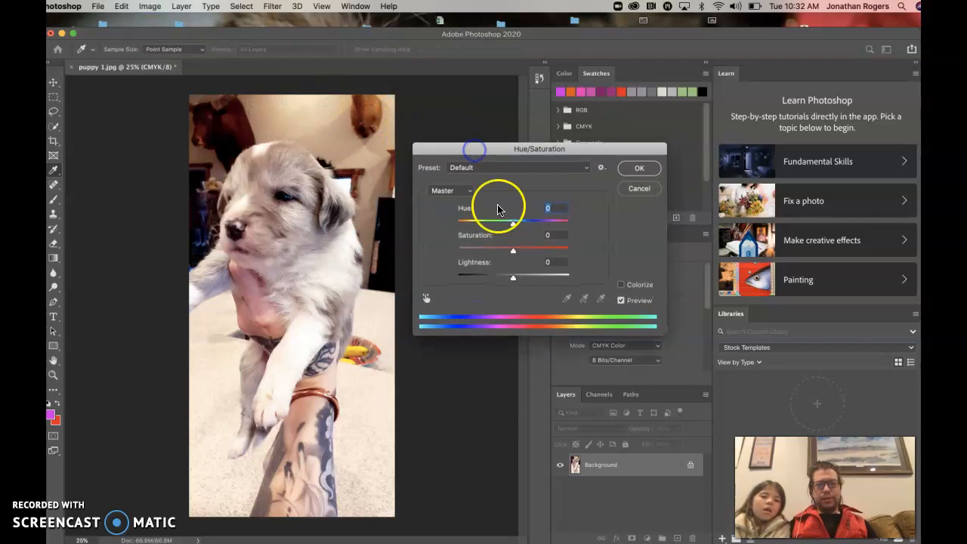
pyautogui.moveTo(508, 250)
pyautogui.mouseDown()
pyautogui.moveTo(540, 255)
pyautogui.moveTo(519, 256)
pyautogui.mouseUp()
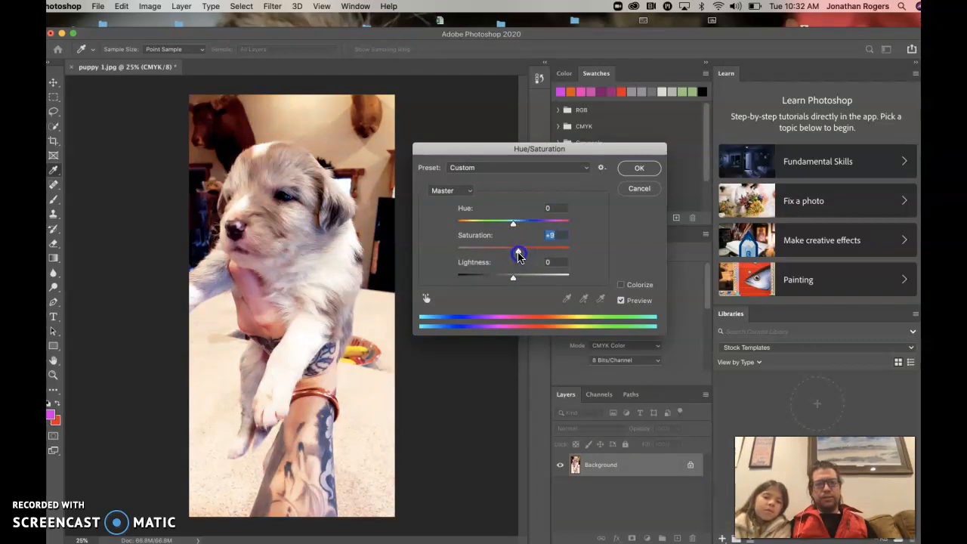
pyautogui.moveTo(518, 257); pyautogui.dragTo(513, 279)
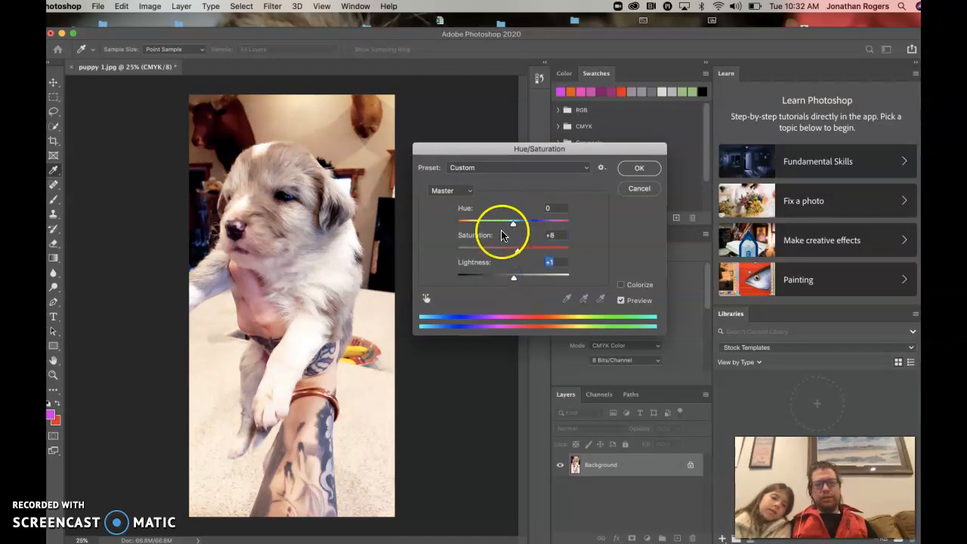
pyautogui.moveTo(513, 228)
pyautogui.mouseDown()
pyautogui.moveTo(553, 224)
pyautogui.moveTo(514, 229)
pyautogui.mouseUp()
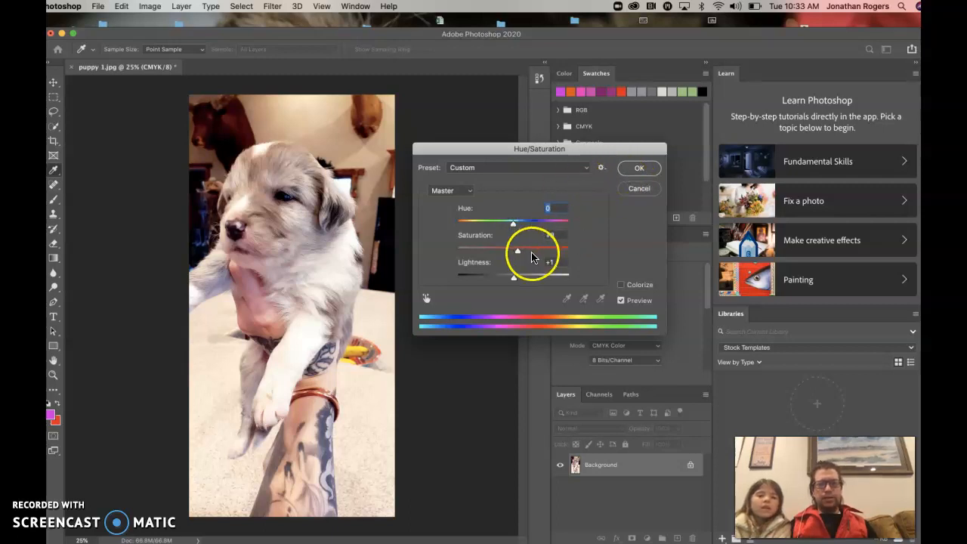
pyautogui.click(633, 169)
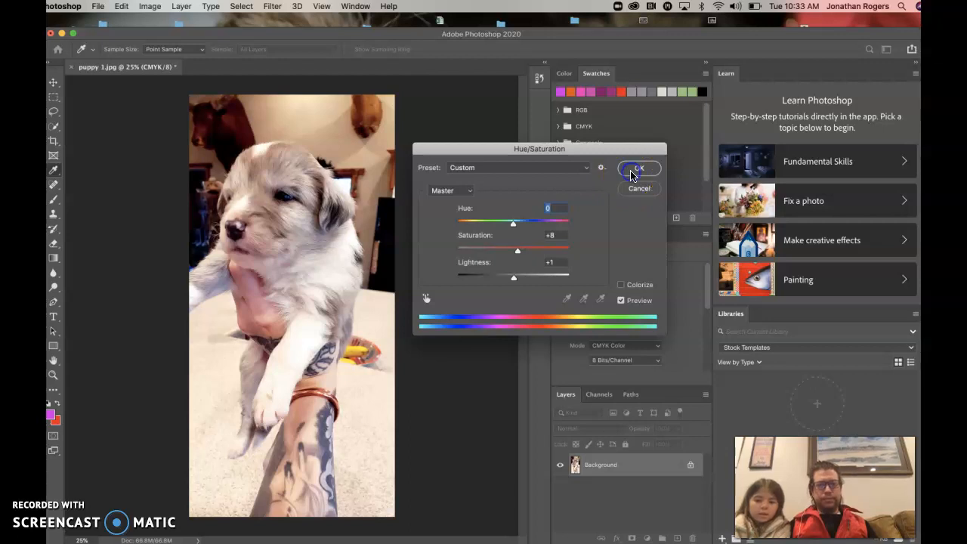
# Sharpen the photo with Unsharp Mask at an amount of 115%, a radius of 2.0 pixels and a threshold of 0 levels
pyautogui.click(150, 6)
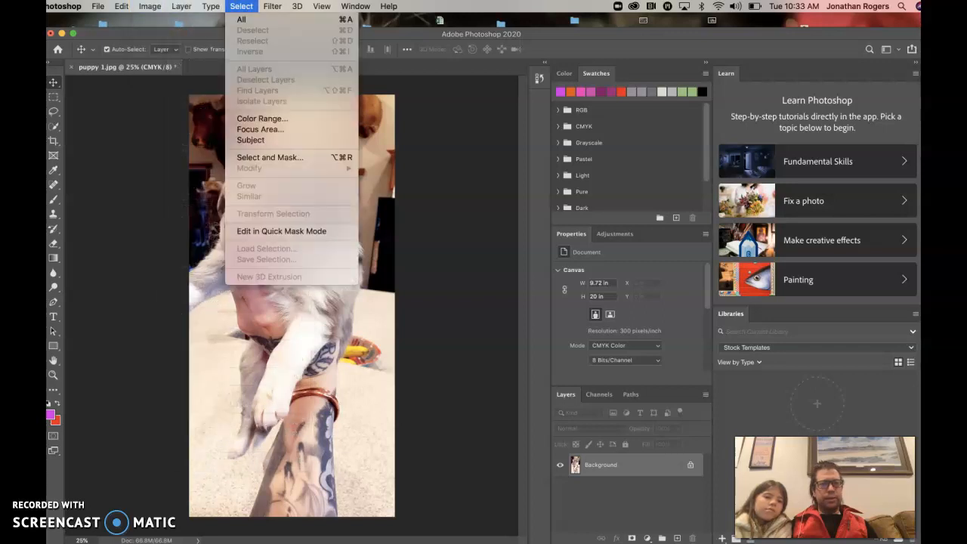
pyautogui.moveTo(272, 6)
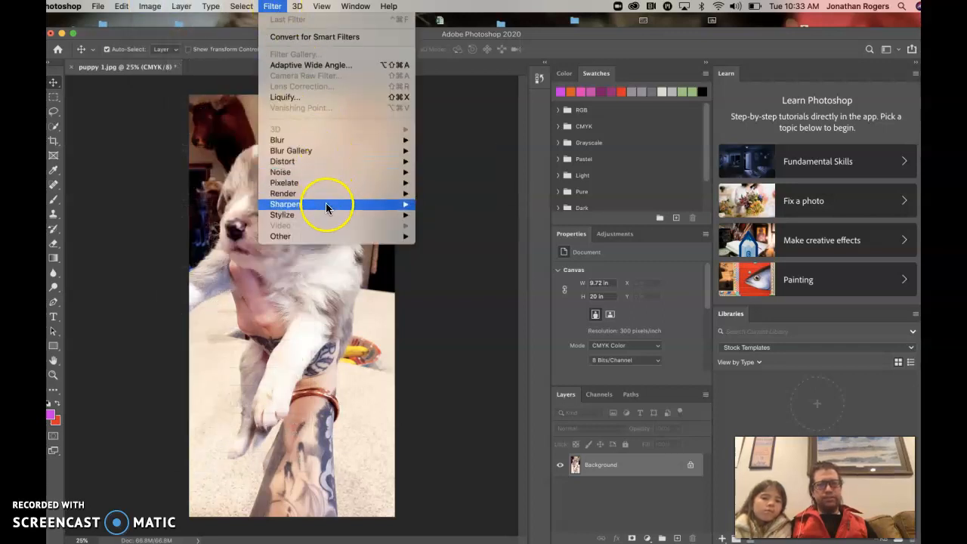
pyautogui.moveTo(326, 203)
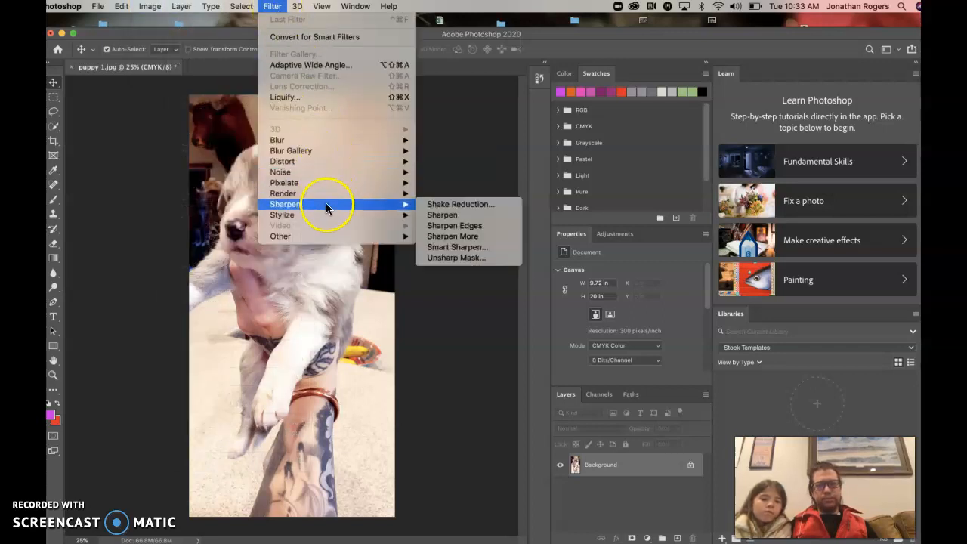
pyautogui.click(457, 258)
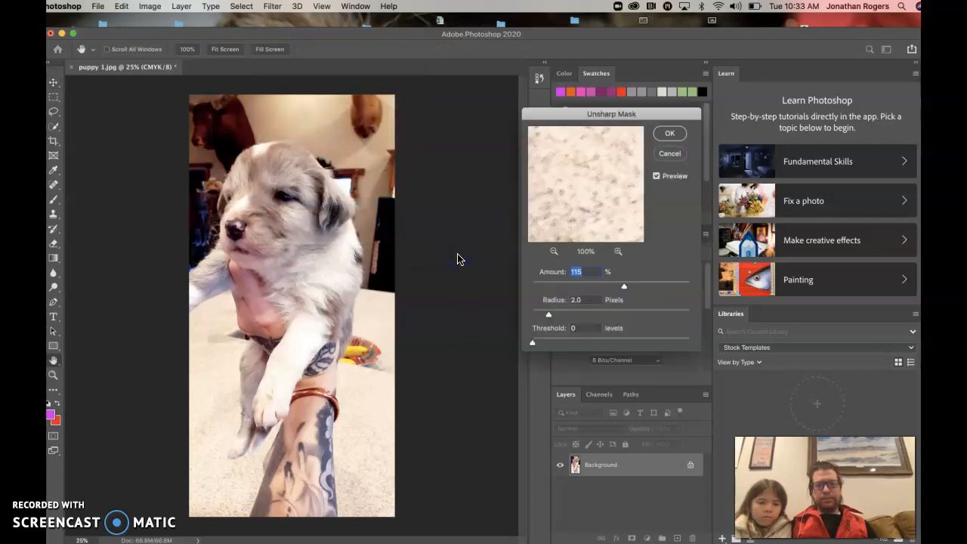
pyautogui.moveTo(548, 315); pyautogui.dragTo(548, 314)
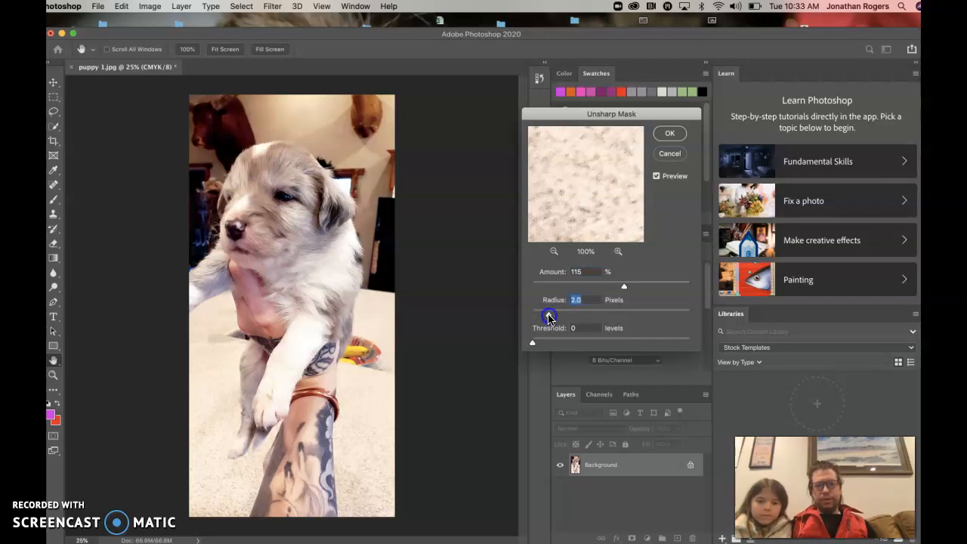
pyautogui.click(667, 134)
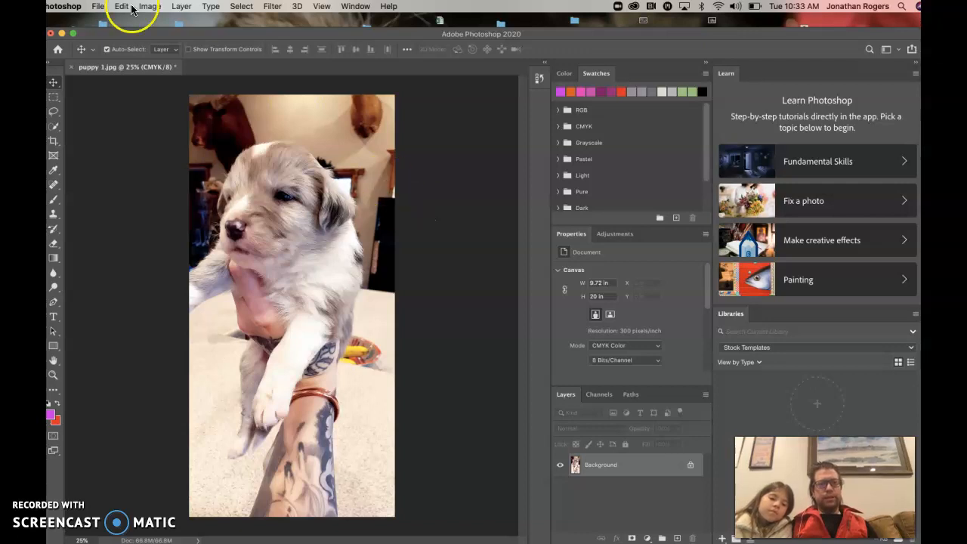
# Start saving the photo under Save As and switch the save location from cloud documents to the computer
pyautogui.click(97, 6)
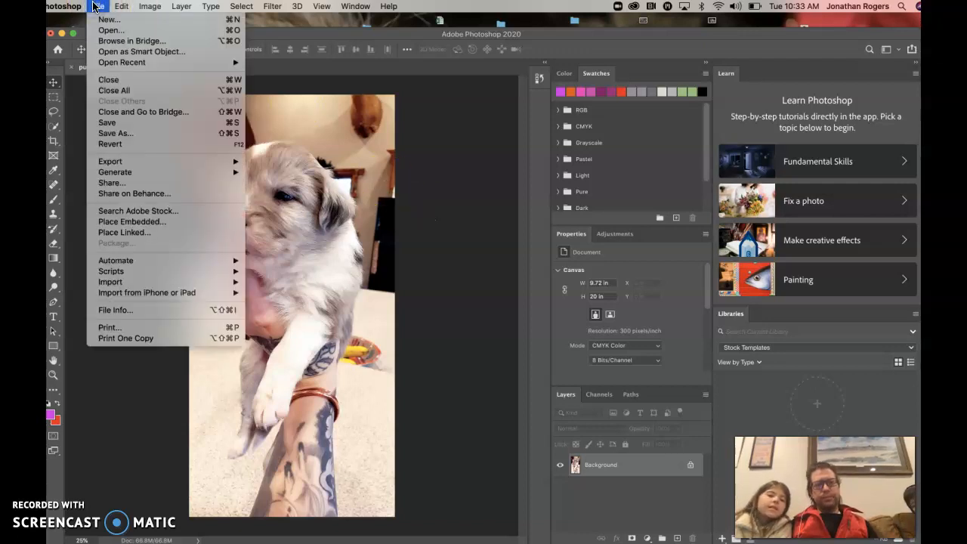
pyautogui.click(123, 133)
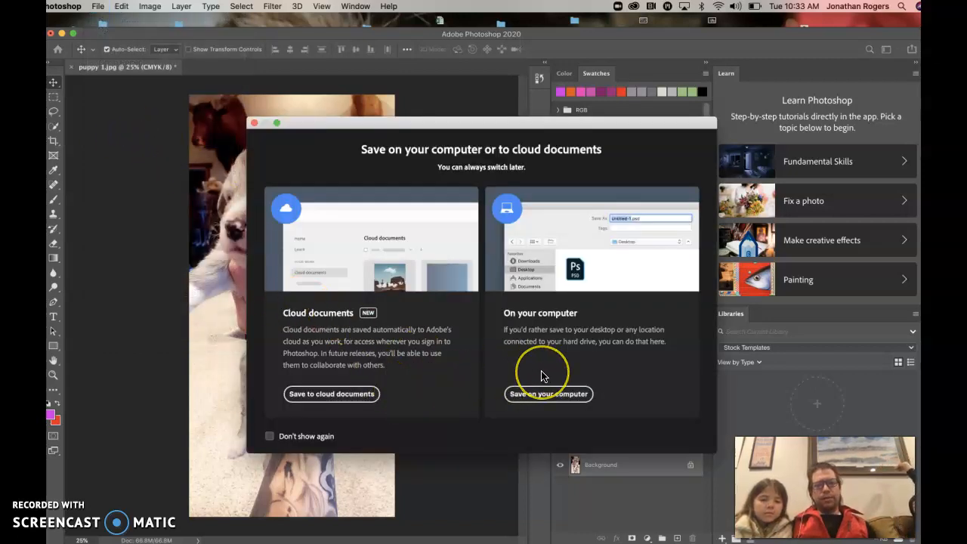
pyautogui.click(356, 398)
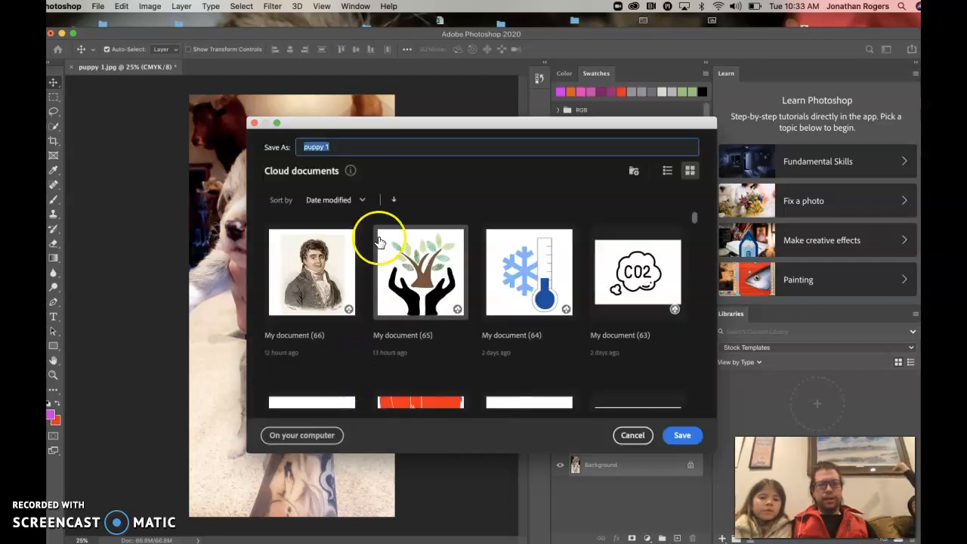
pyautogui.click(667, 171)
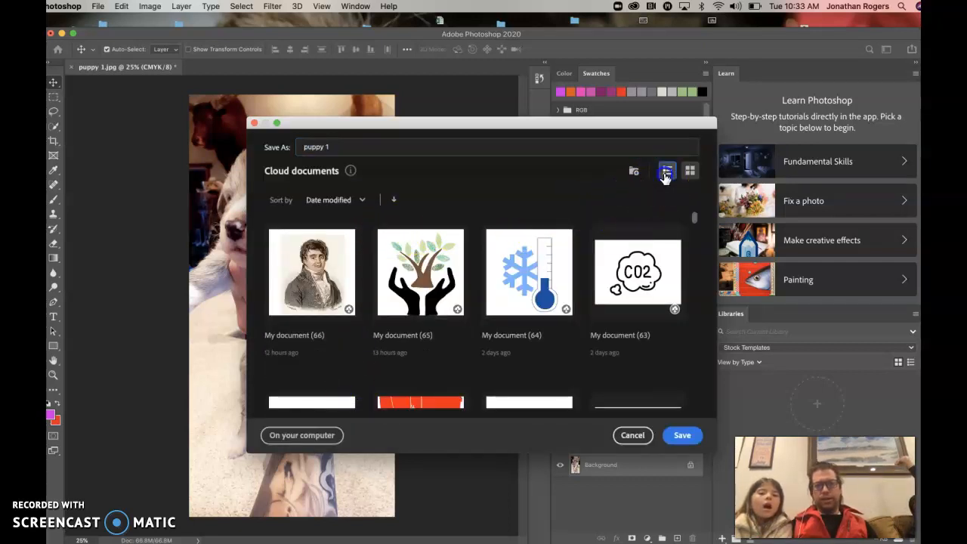
pyautogui.click(318, 172)
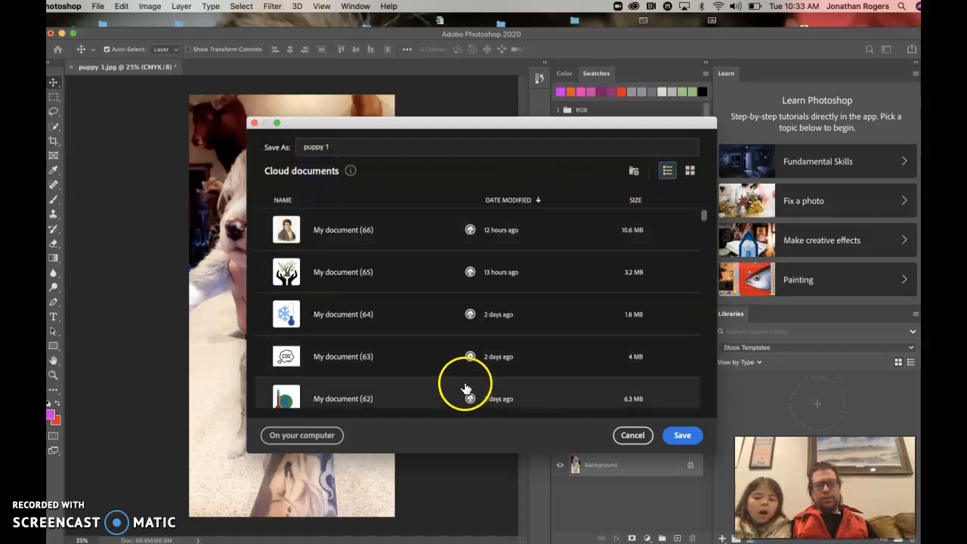
pyautogui.click(312, 438)
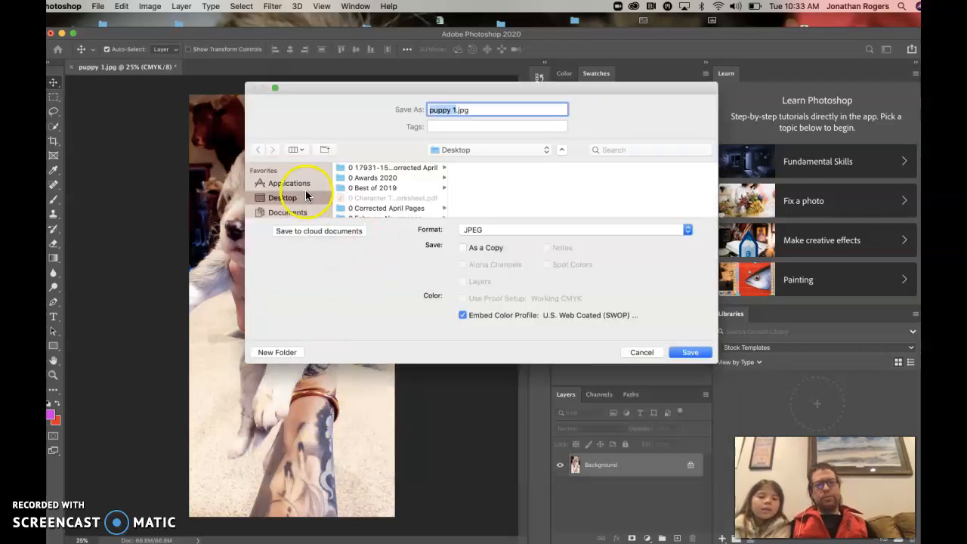
# Set the save location to The Little Hawk folder inside Creative Cloud Files
pyautogui.scroll(-3, 302, 195)
pyautogui.click(303, 200)
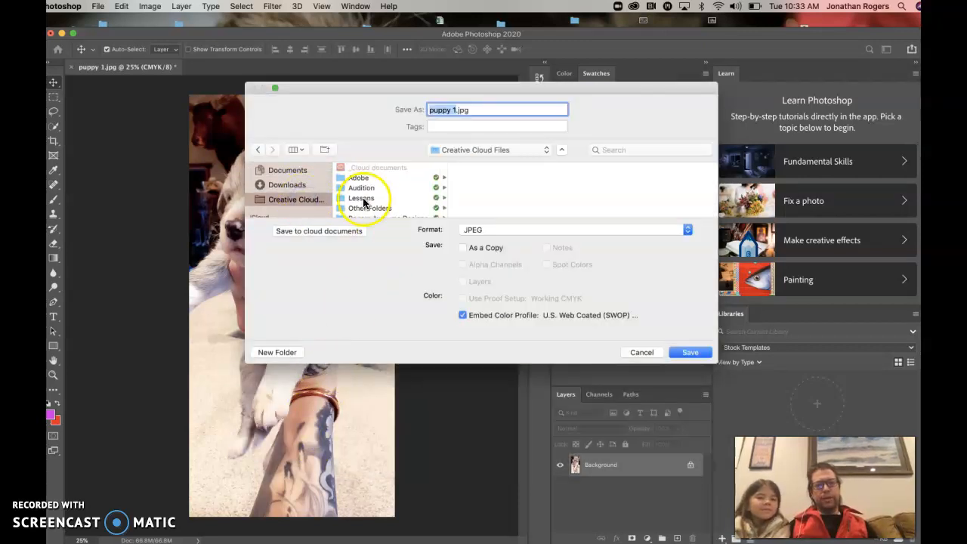
pyautogui.scroll(-2, 370, 198)
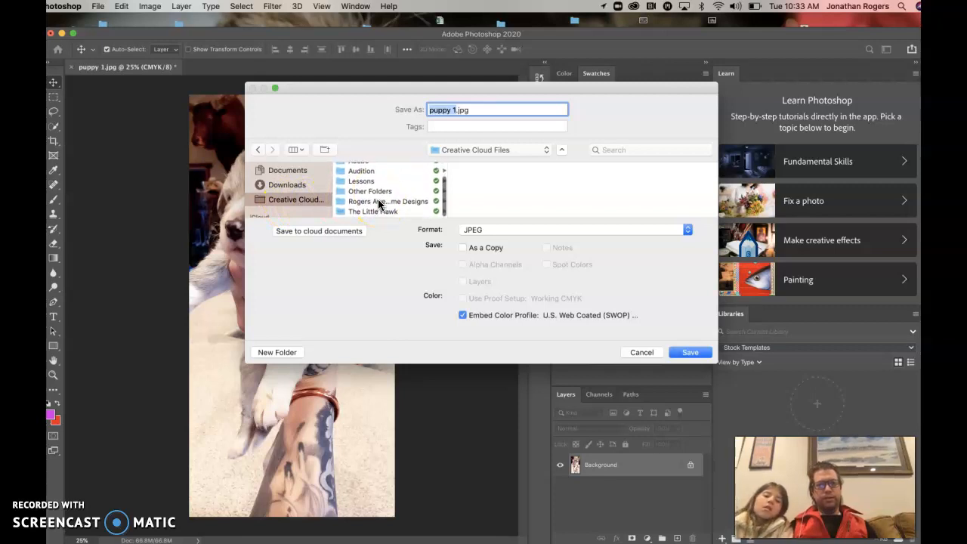
pyautogui.click(377, 211)
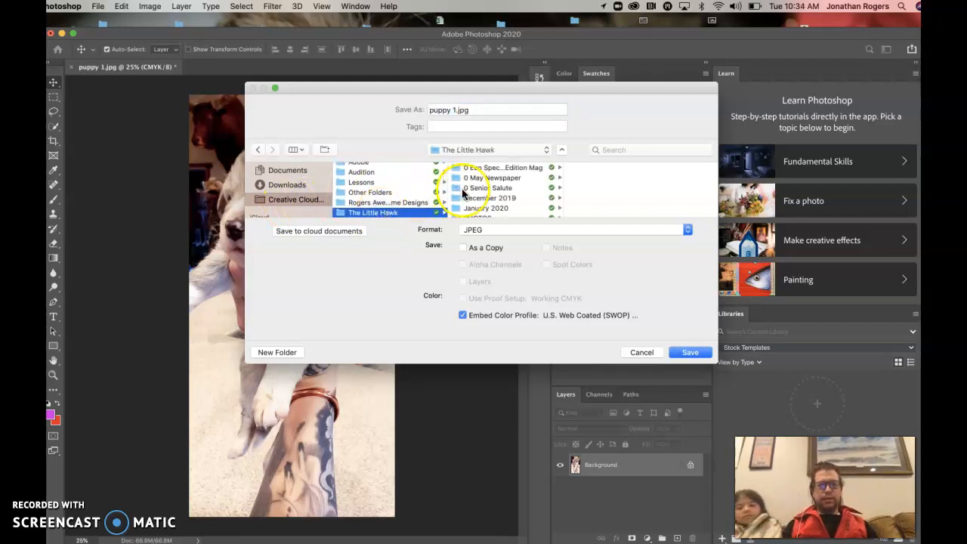
pyautogui.scroll(-3, 461, 188)
pyautogui.scroll(2, 465, 192)
pyautogui.scroll(1, 465, 193)
pyautogui.click(476, 173)
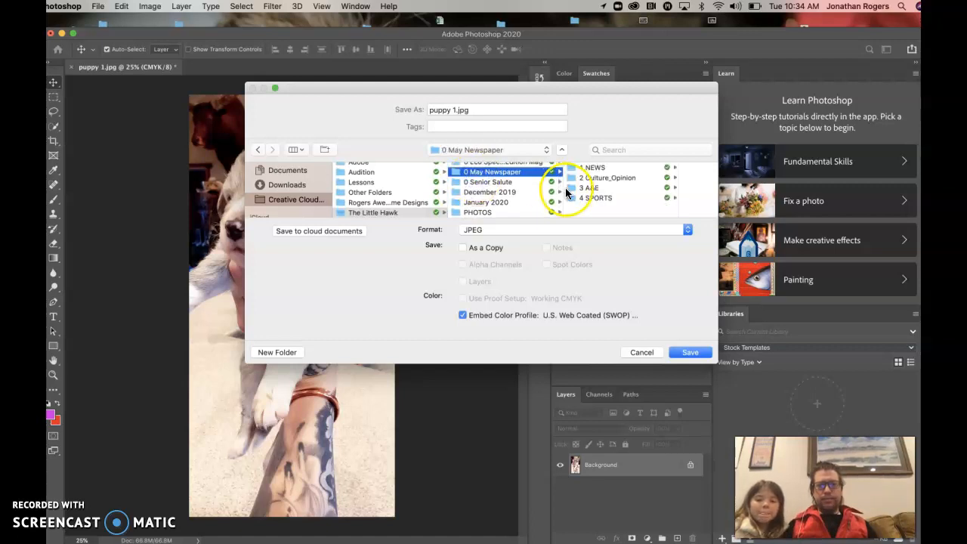
# Choose the LH May folder inside PHOTOS of The Little Hawk as the save location
pyautogui.scroll(-3, 531, 190)
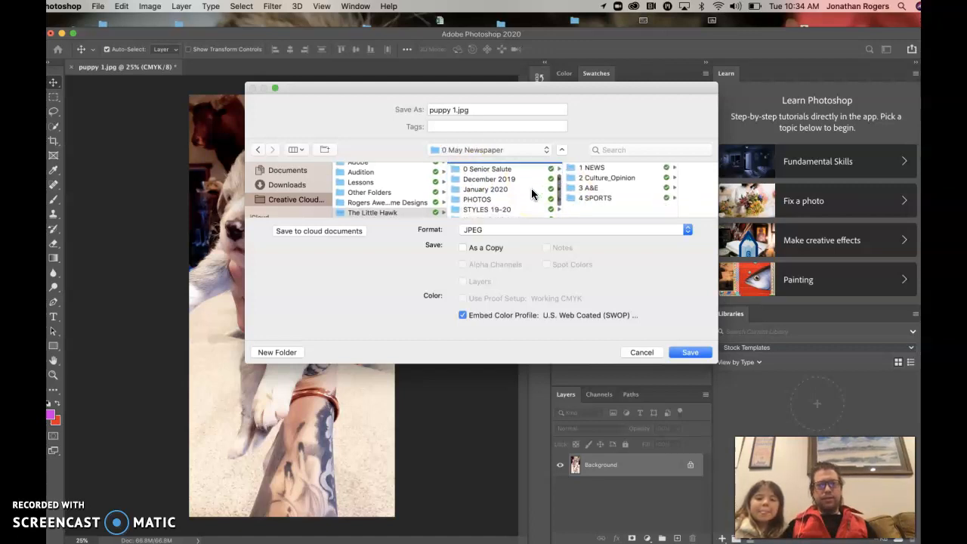
pyautogui.click(513, 184)
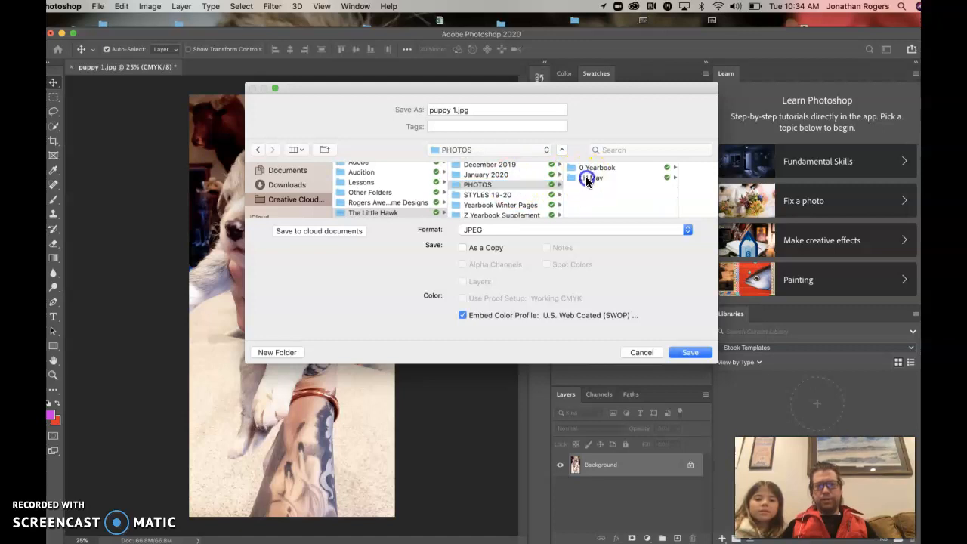
pyautogui.click(586, 178)
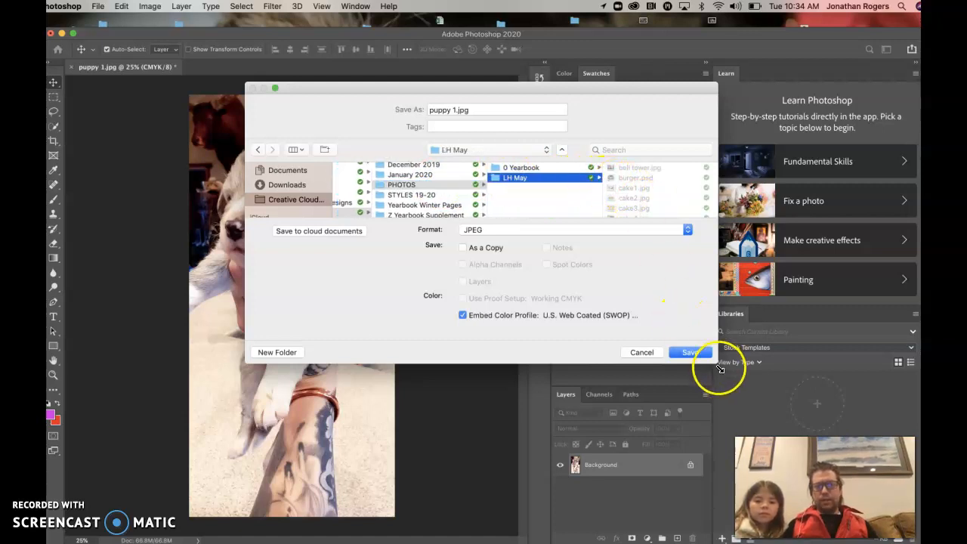
# Enlarge the save dialog and save puppy 1.jpg in JPEG format to the Covid Puppies and pets folder inside LH May
pyautogui.moveTo(715, 363); pyautogui.dragTo(797, 460)
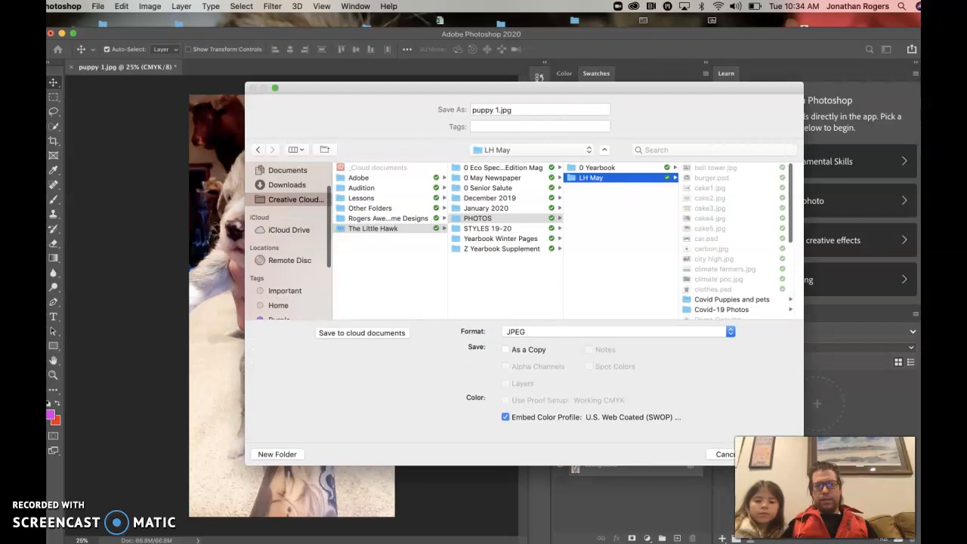
pyautogui.scroll(-1, 723, 268)
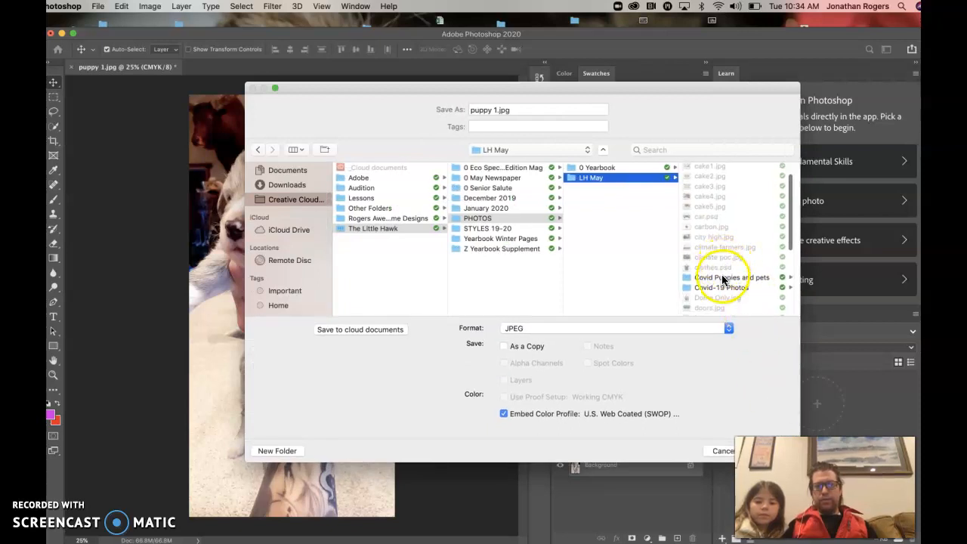
pyautogui.click(722, 278)
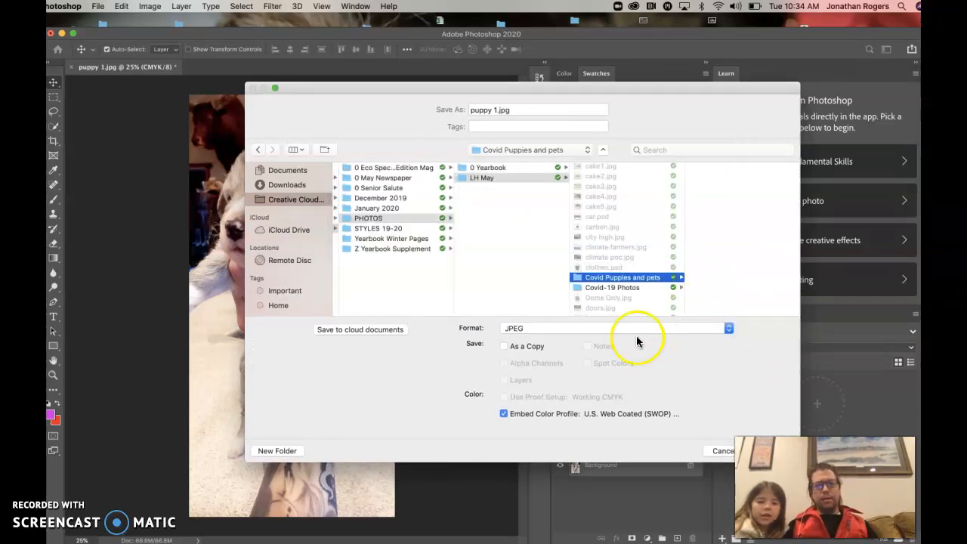
pyautogui.click(476, 181)
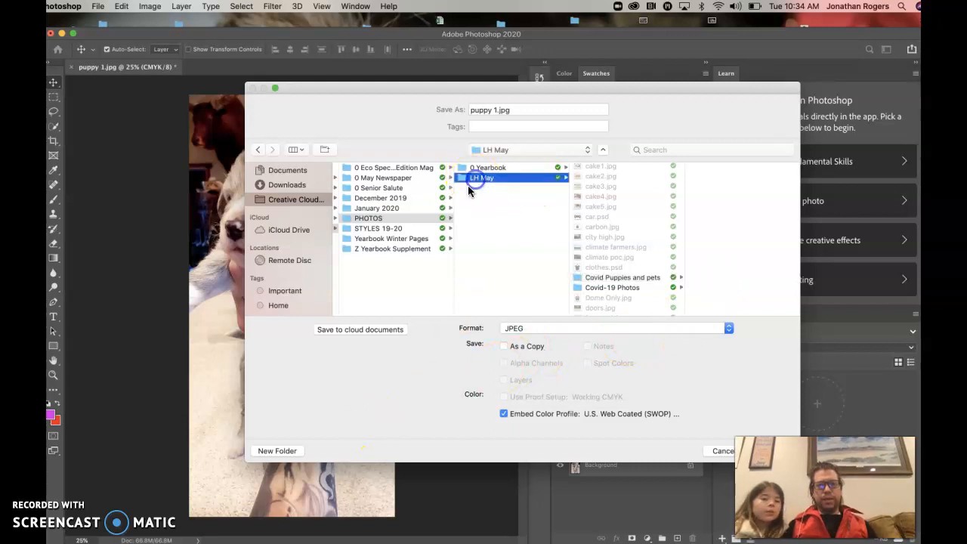
pyautogui.click(598, 278)
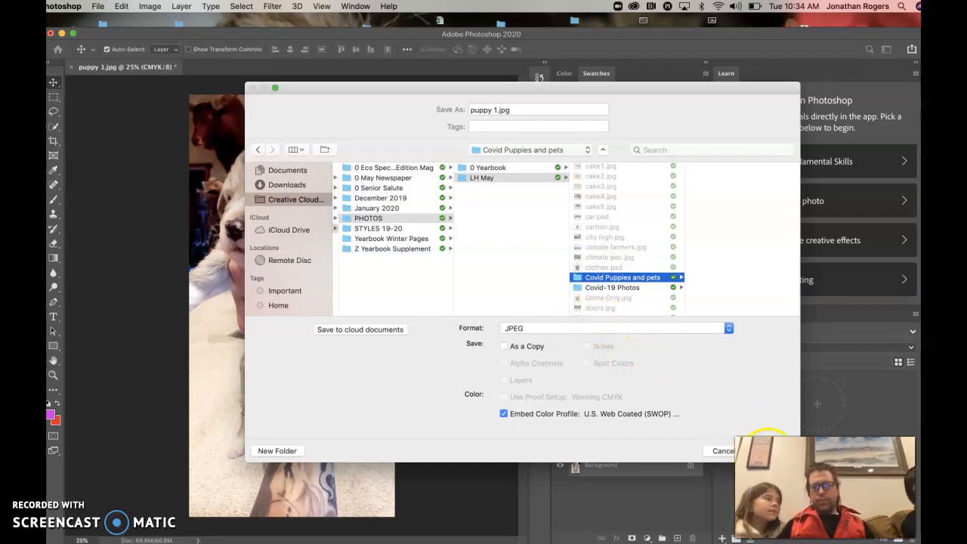
pyautogui.press('Return')
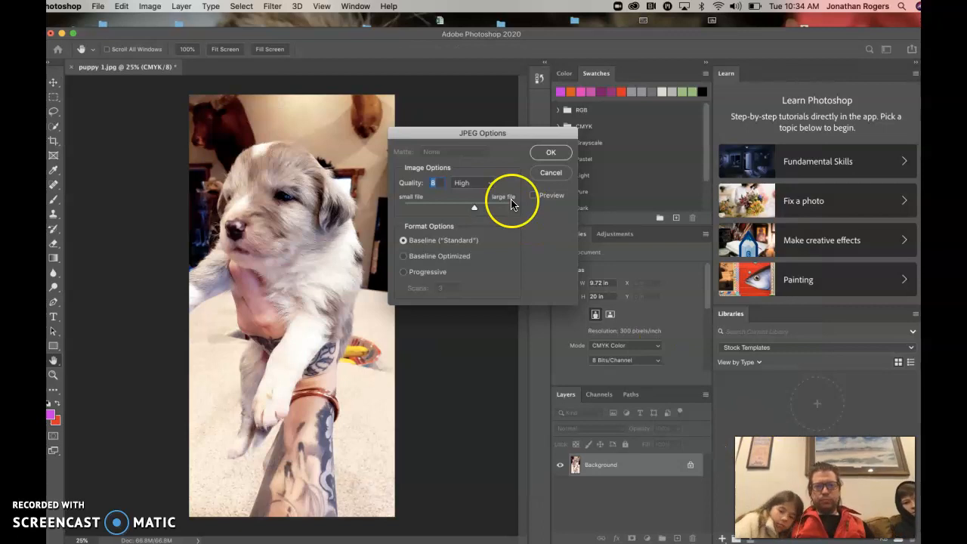
# Turn on the JPEG preview, set the image quality to 10 (Maximum) and finish saving the photo
pyautogui.click(535, 196)
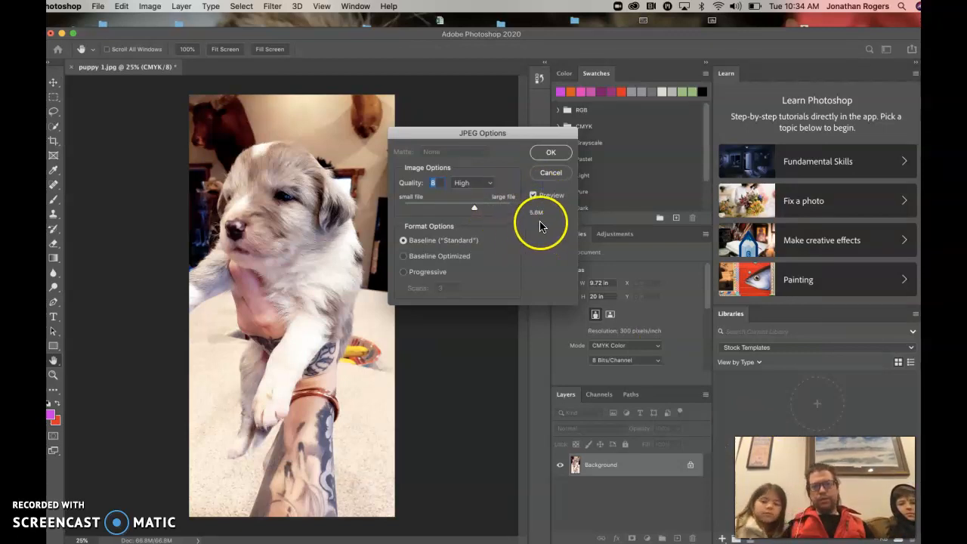
pyautogui.click(473, 209)
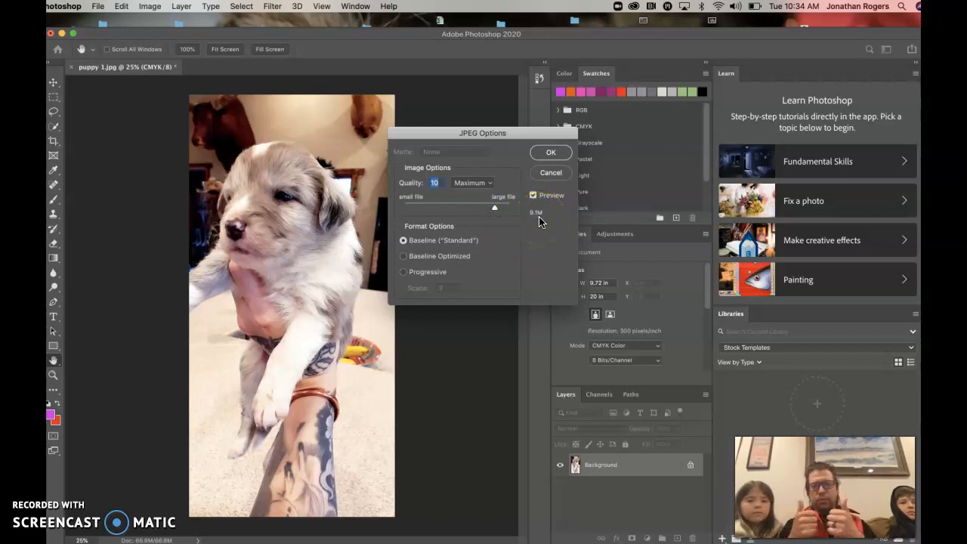
pyautogui.click(555, 155)
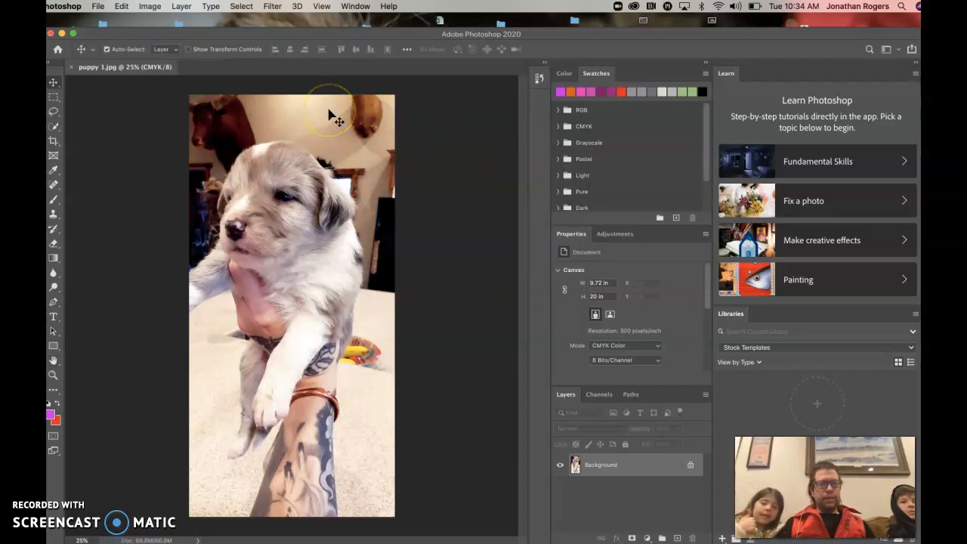
# Close the saved puppy photo and switch to Adobe InDesign
pyautogui.click(71, 66)
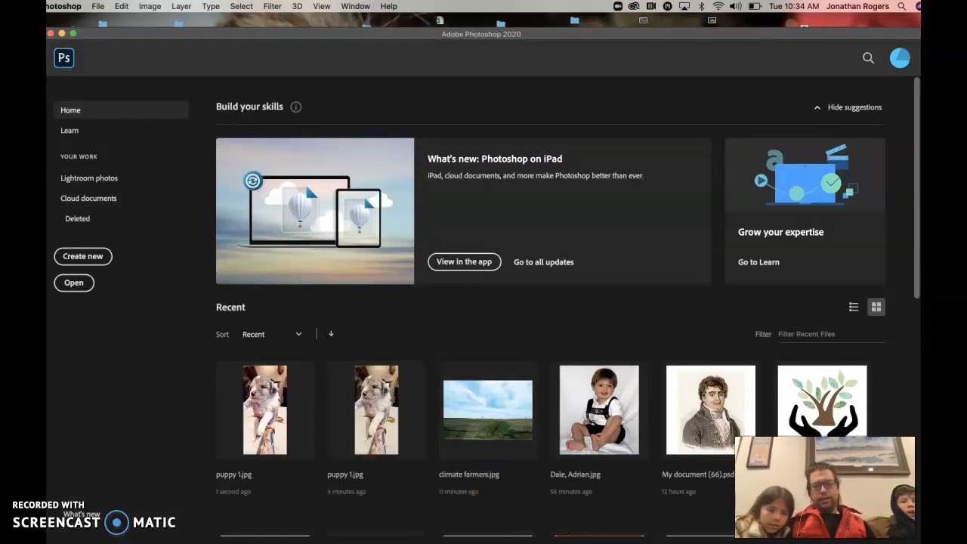
pyautogui.click(422, 542)
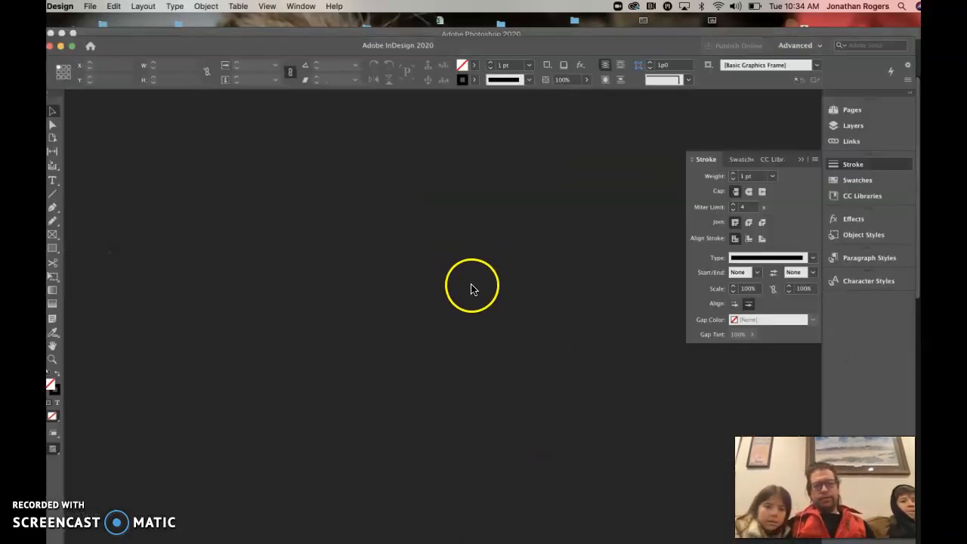